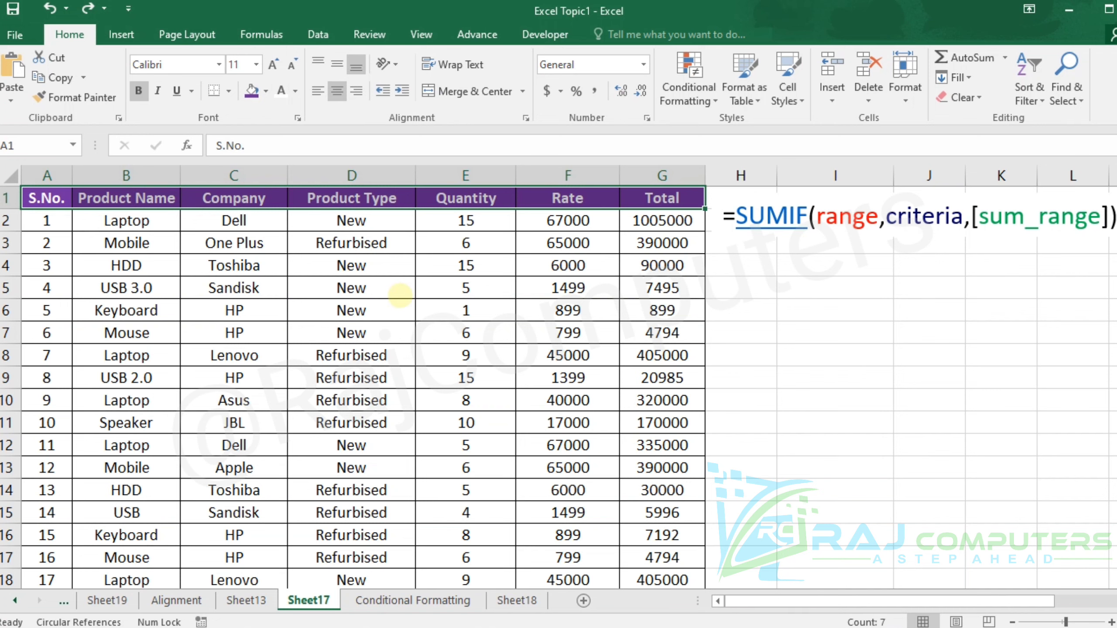
scroll(400, 296, down, 7)
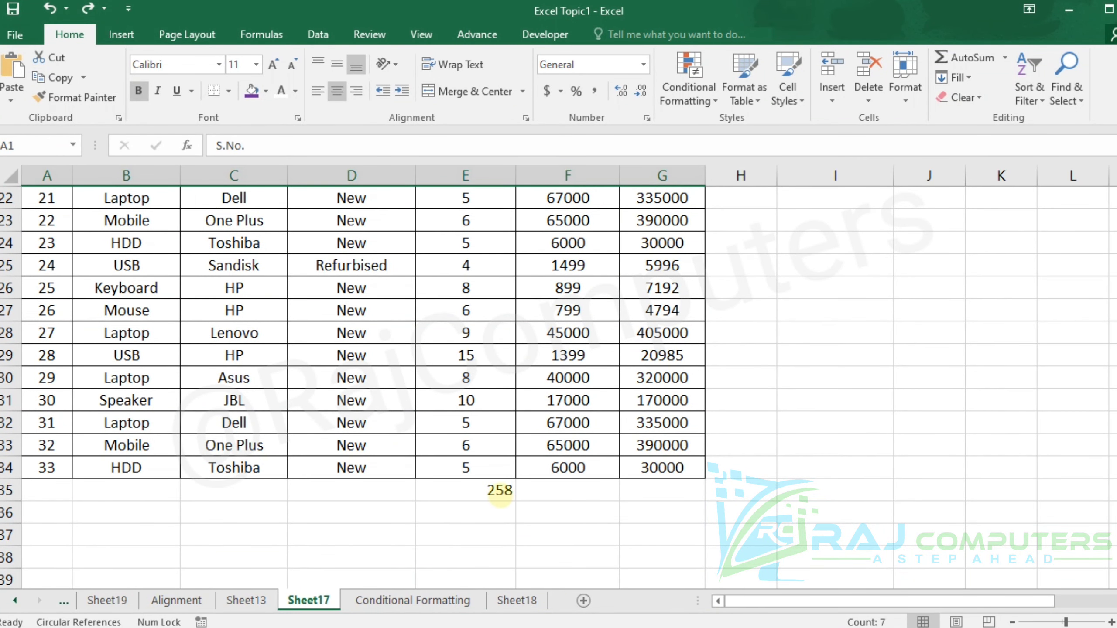
scroll(500, 492, up, 7)
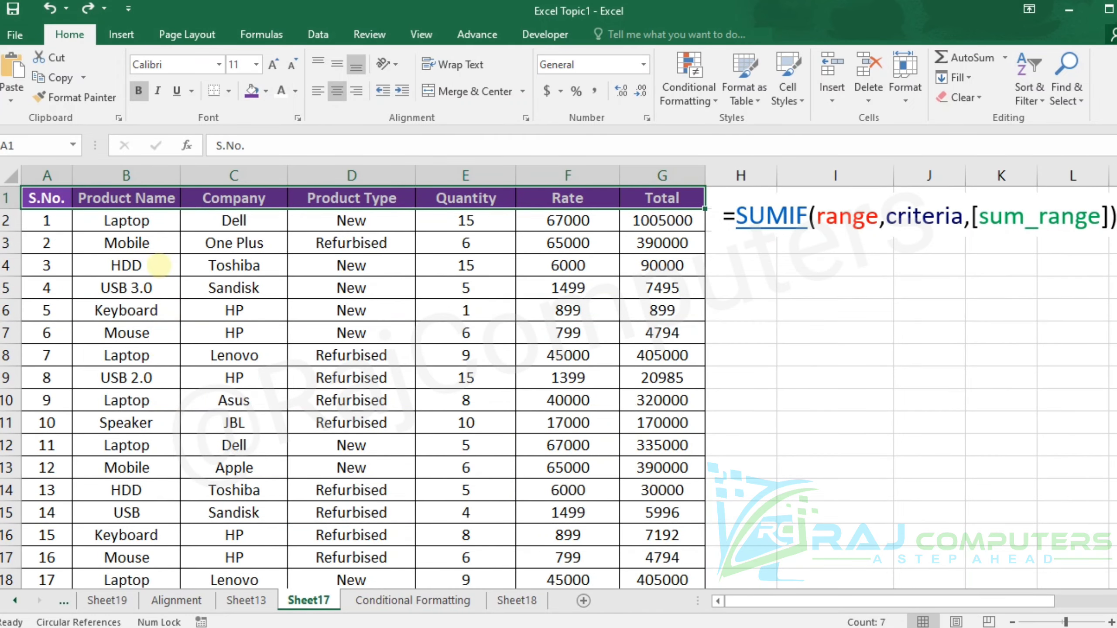
click(151, 224)
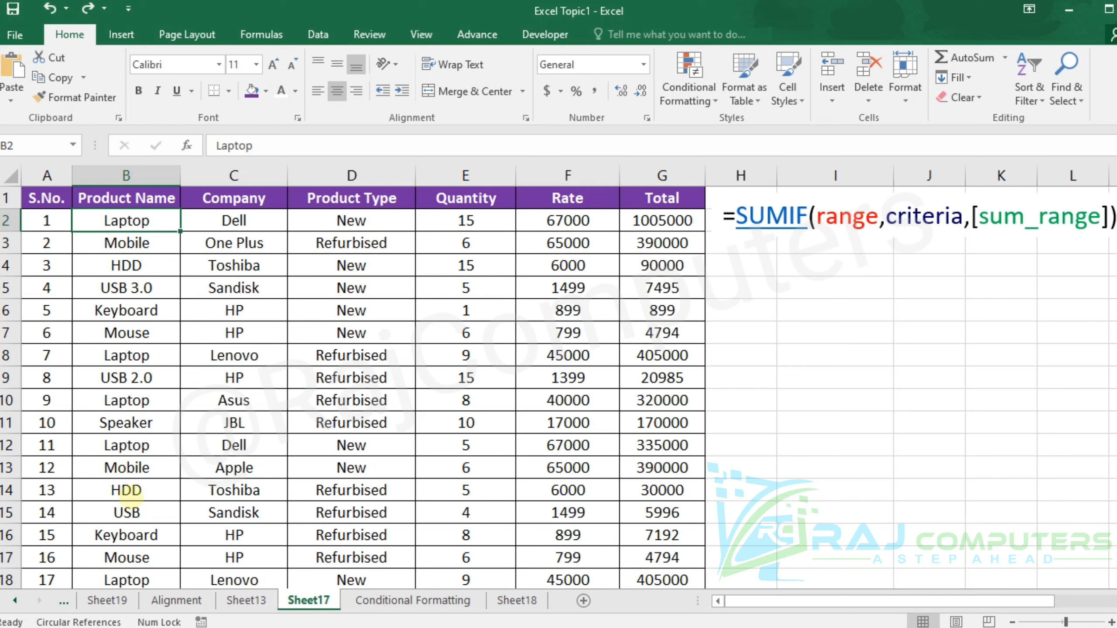
- Turn on filters for the product table's header row A1:G1
drag(32, 198, 700, 203)
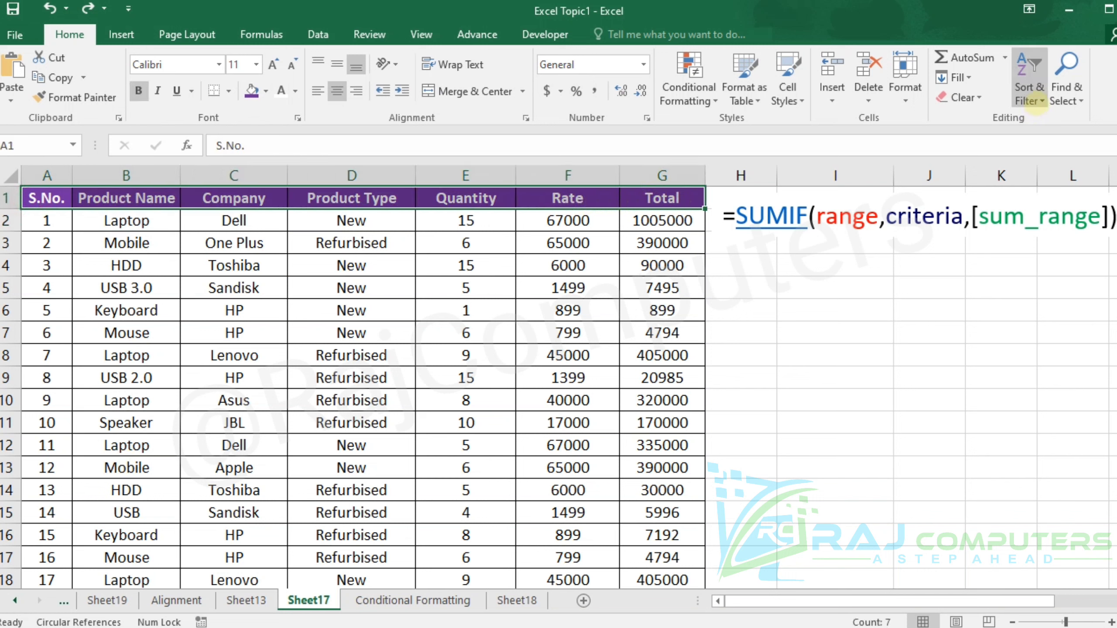
click(1030, 101)
click(1048, 179)
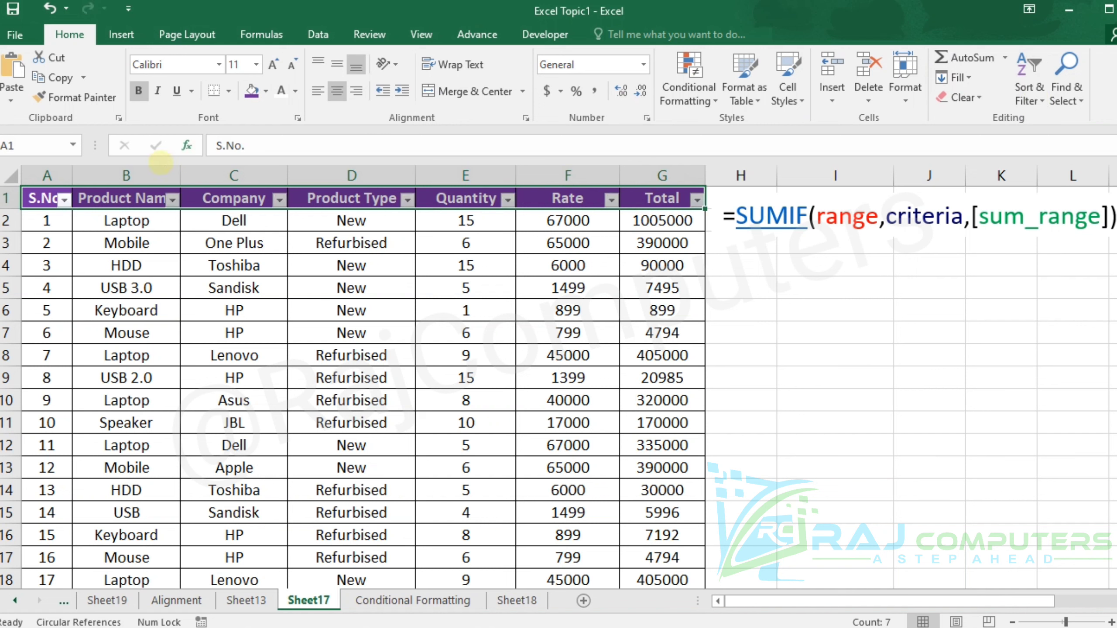
- Filter the Product Name column to Laptop only and select the quantities of the remaining rows
click(173, 200)
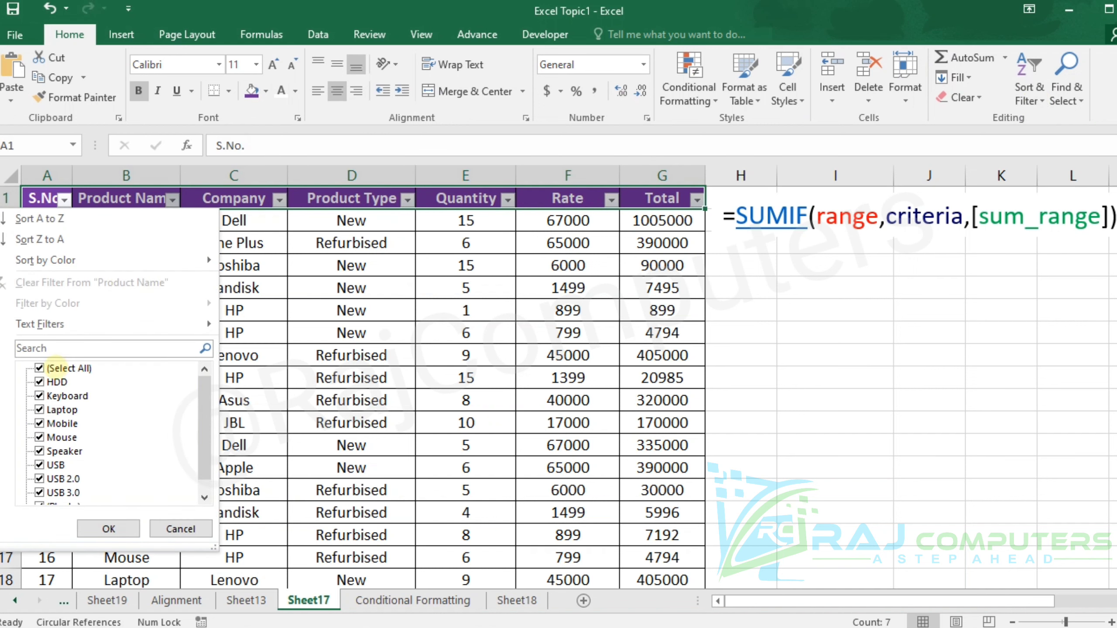
click(55, 368)
click(37, 409)
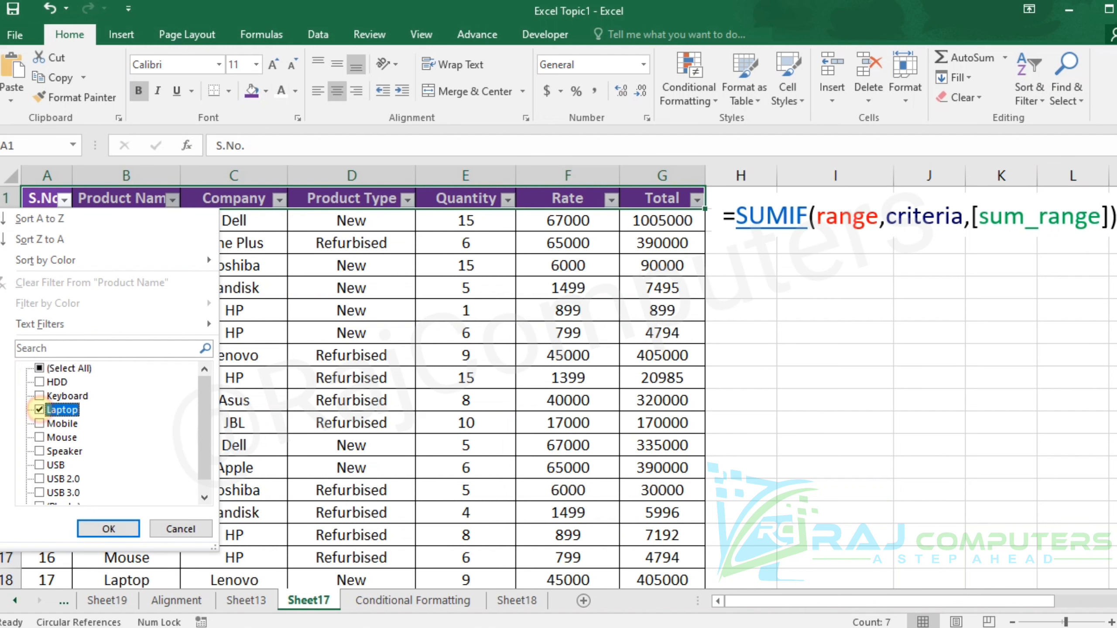
click(109, 529)
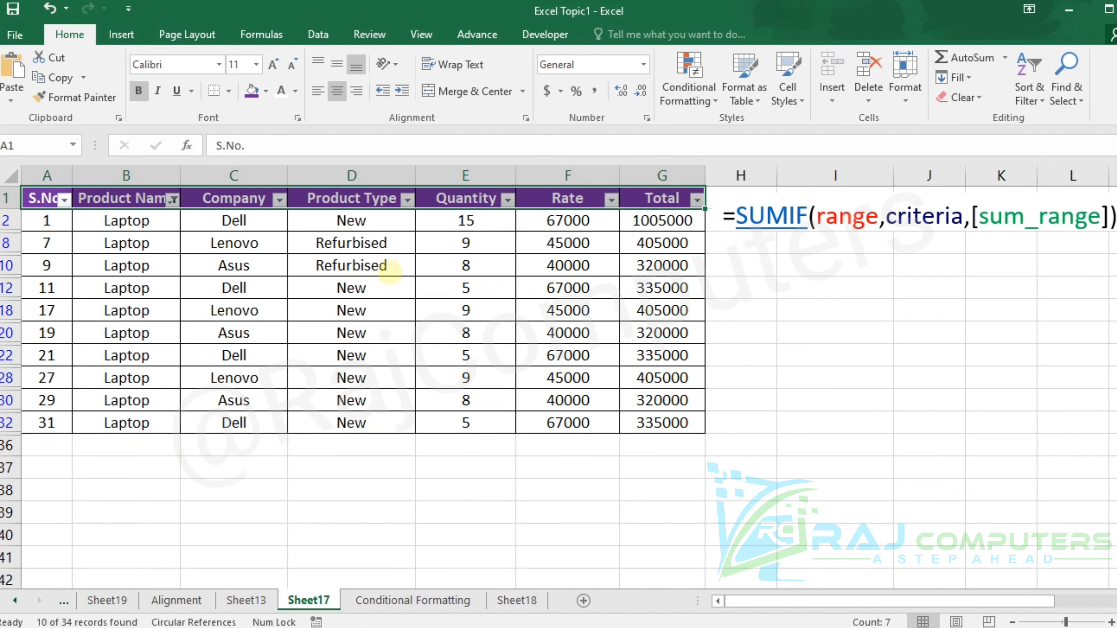
drag(443, 220, 449, 418)
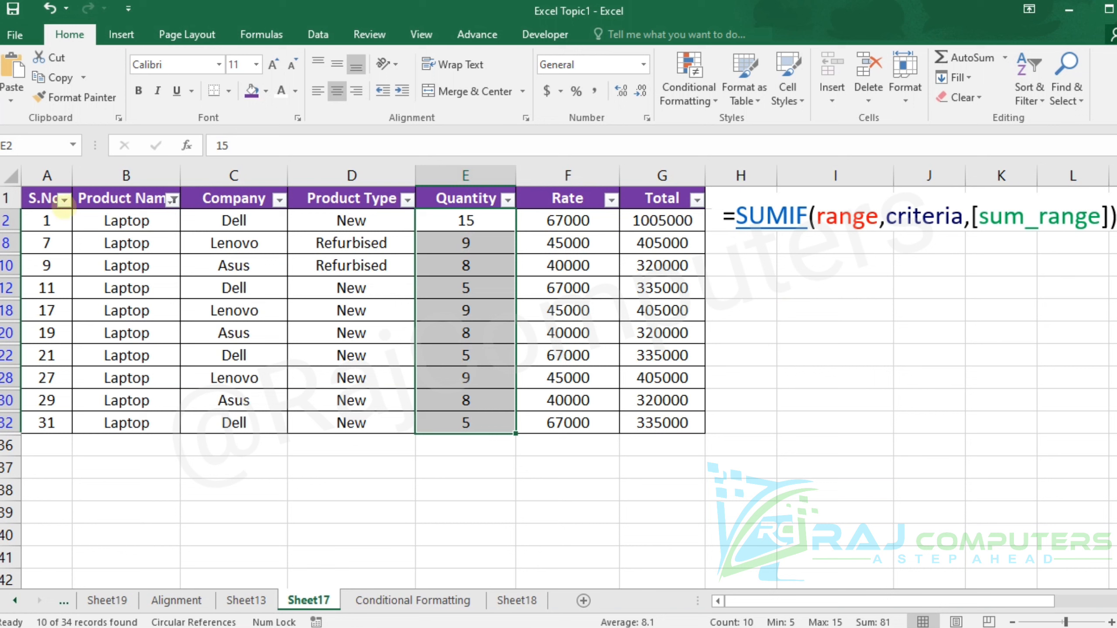
- Remove the filters from the product table's header row so all rows are shown again
click(46, 196)
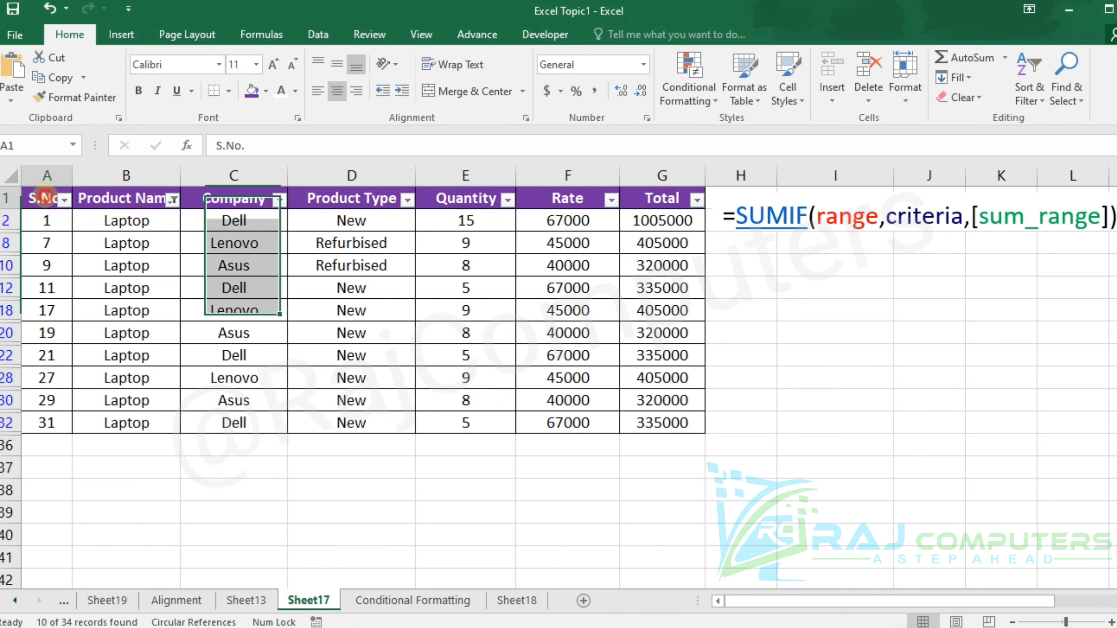
drag(45, 197, 670, 198)
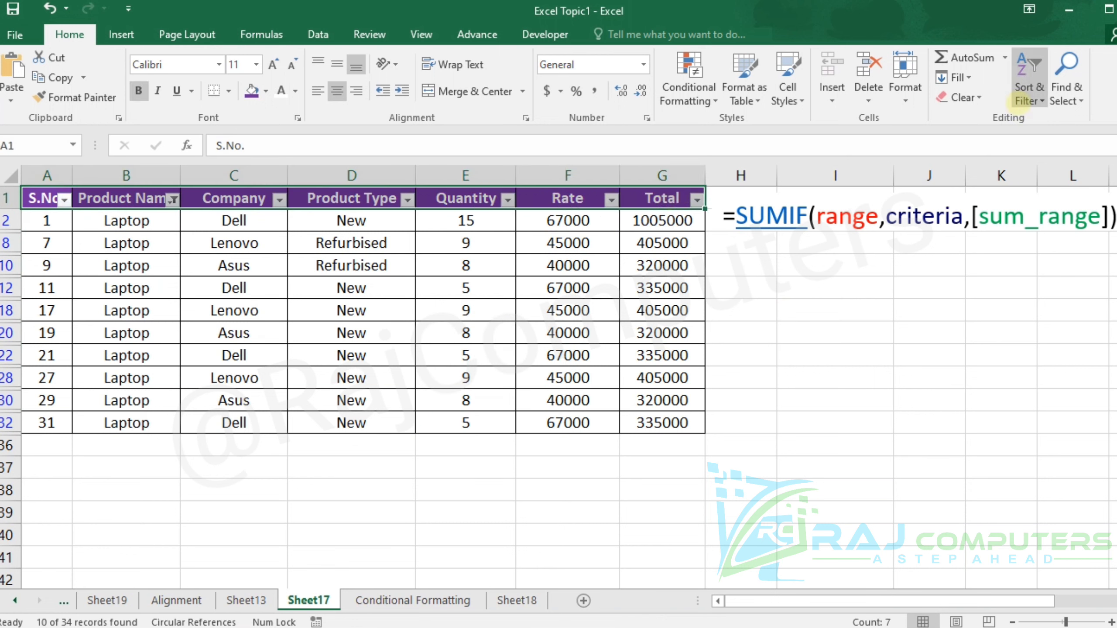
click(1025, 94)
click(1054, 184)
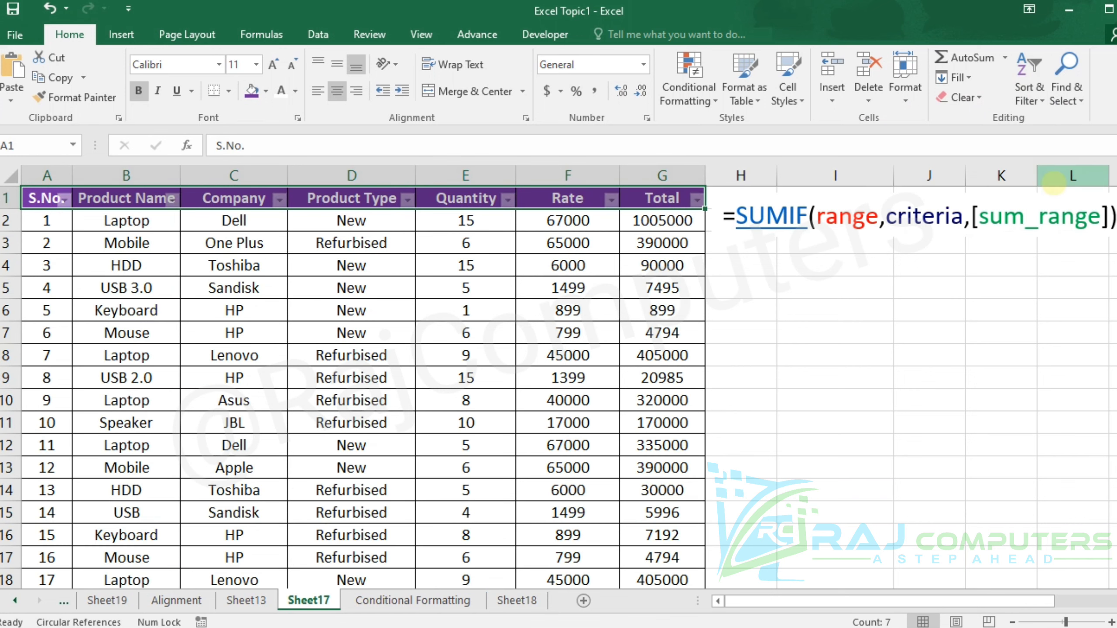
click(899, 371)
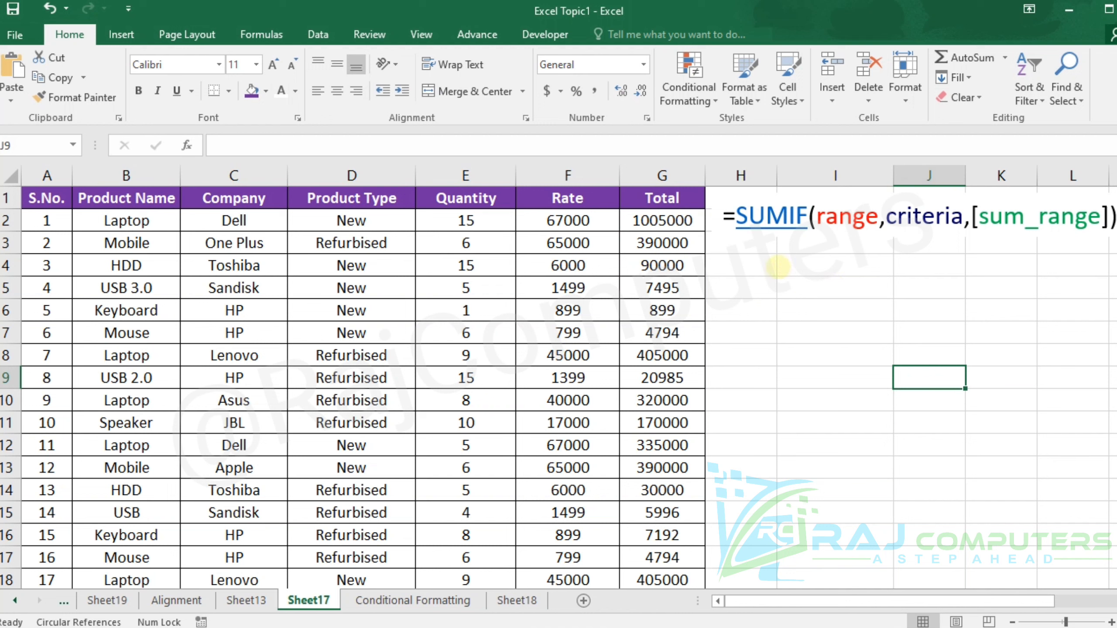
- Enter the labels Product, Quantity and Total in cells I5, I6 and I7
click(801, 288)
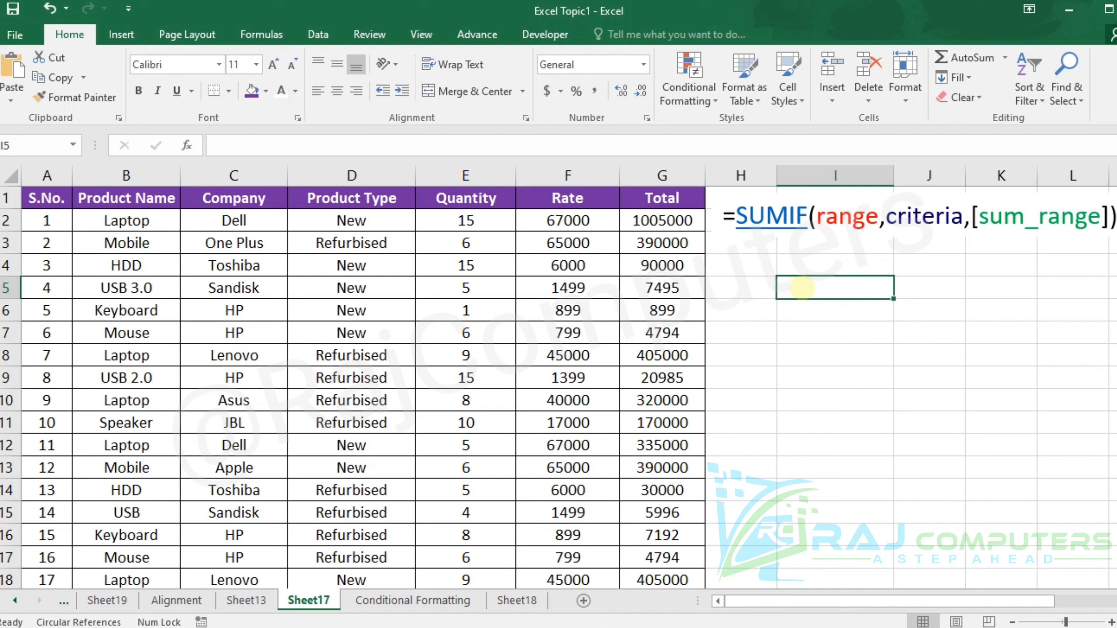
text(Pr)
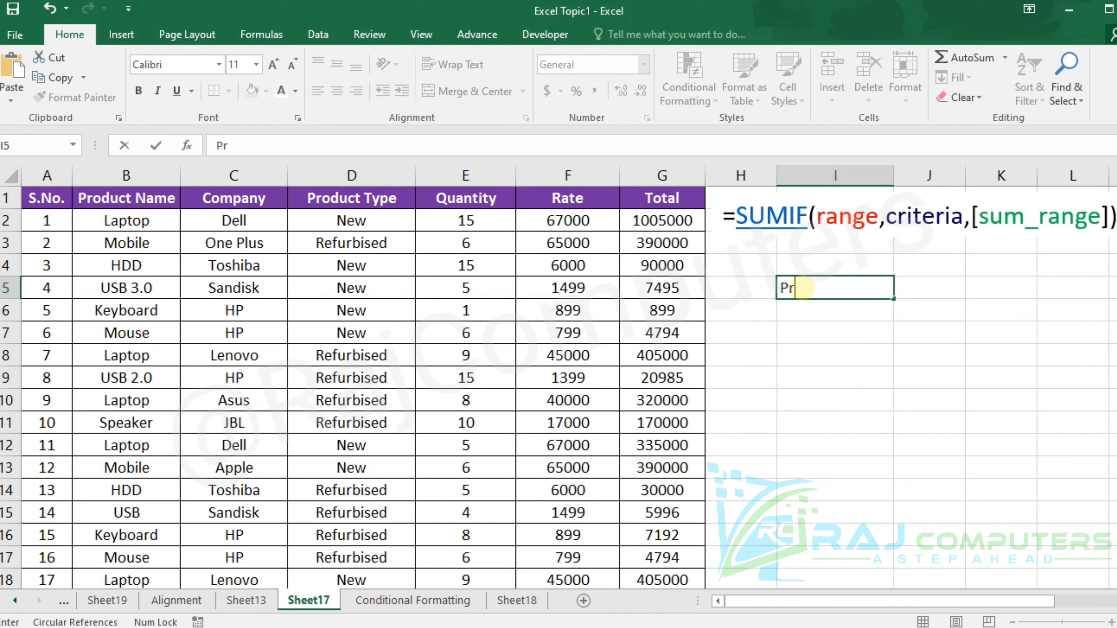
text(oduct)
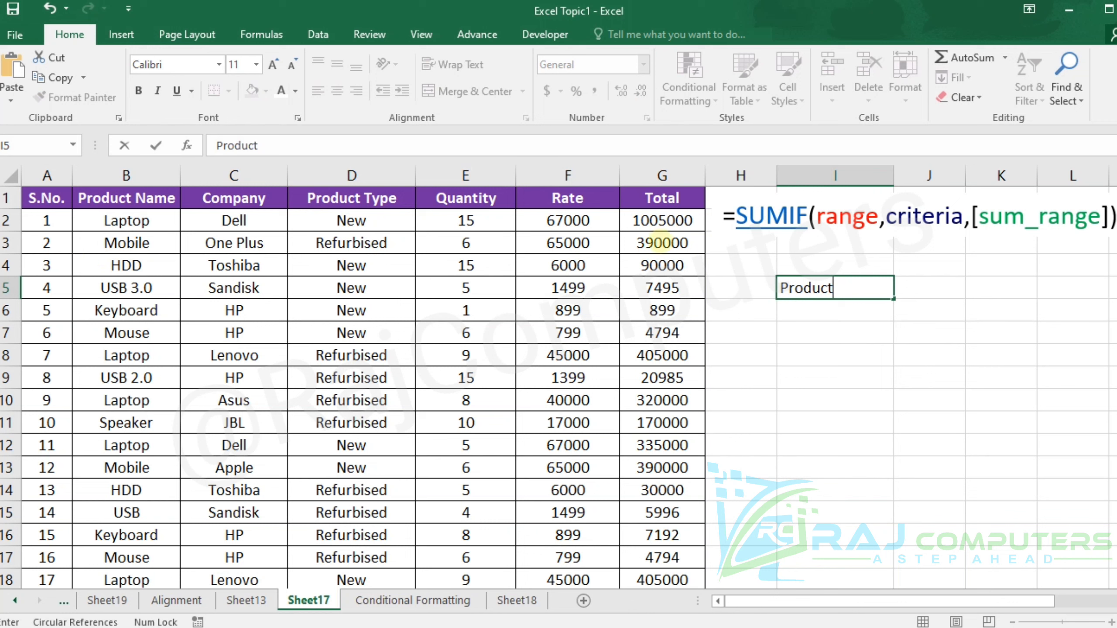
click(770, 395)
click(817, 311)
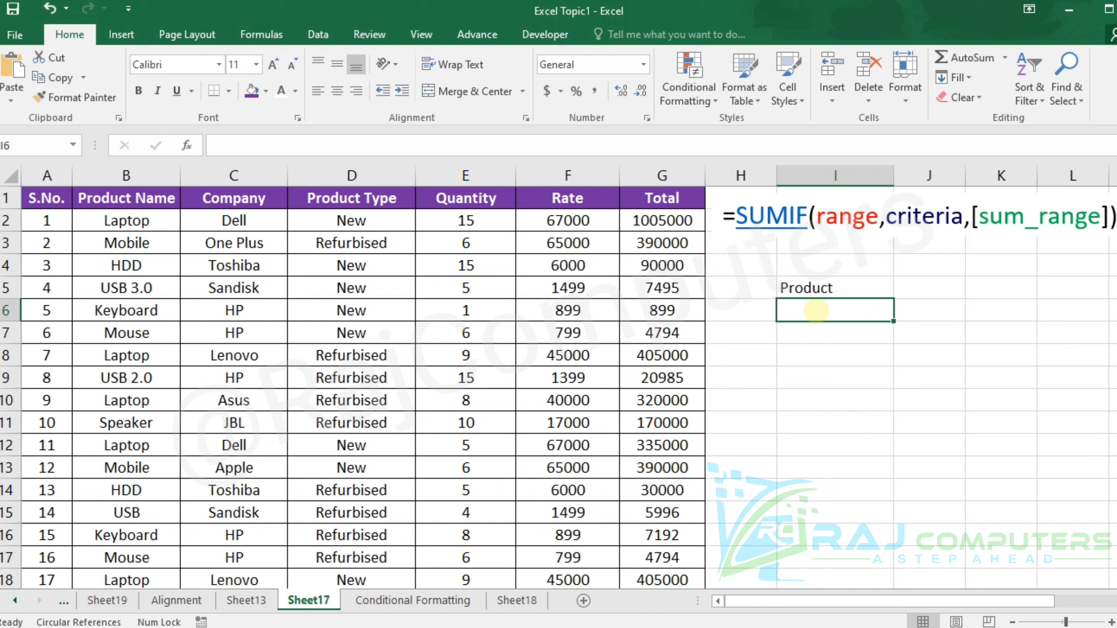
text(Quant)
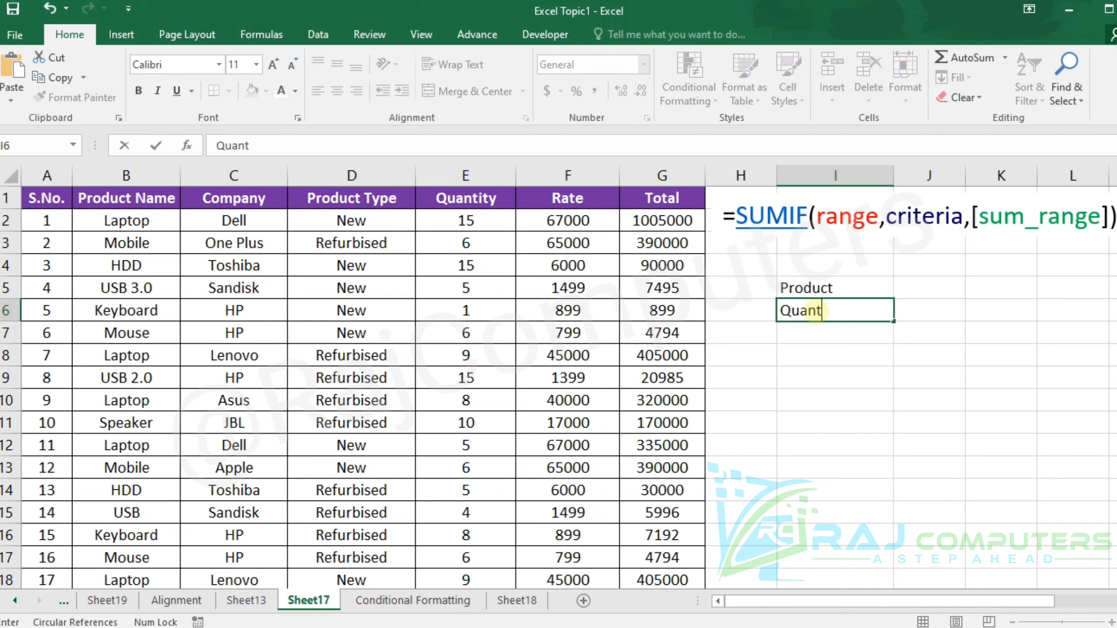
text(ity)
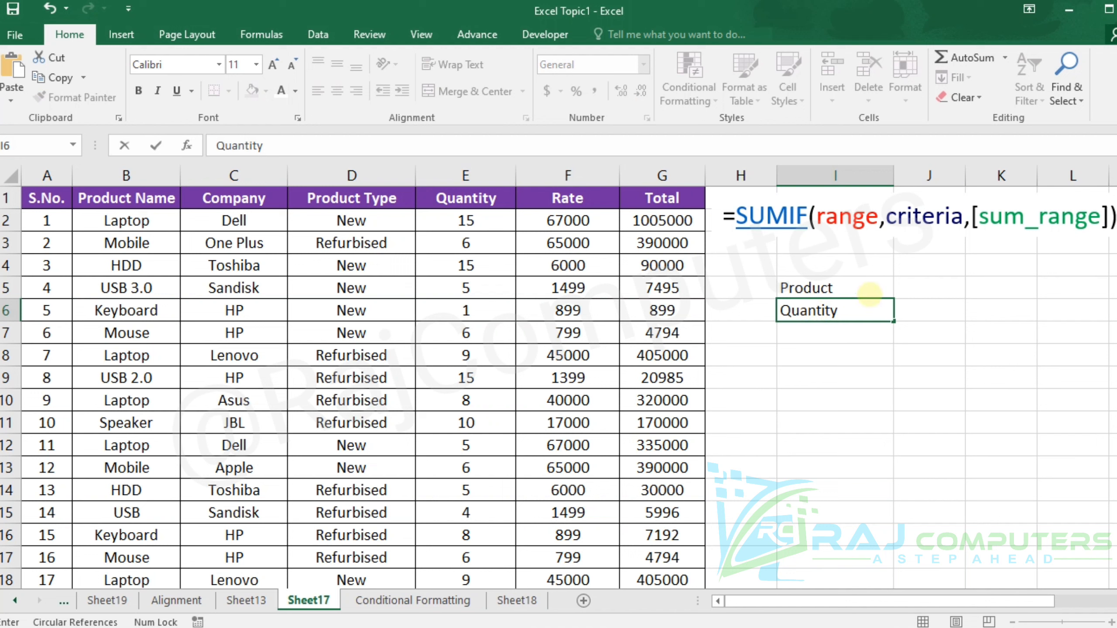
click(851, 332)
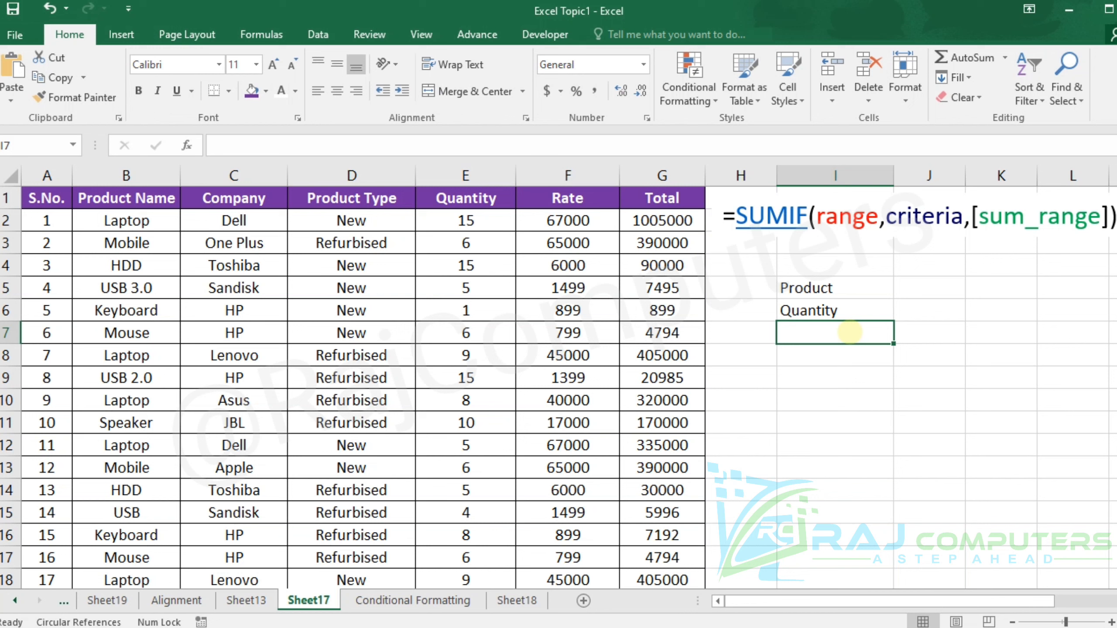
text(Total)
click(836, 422)
- Format the labels in I5:I7 with a purple fill and bold white text
drag(816, 287, 813, 336)
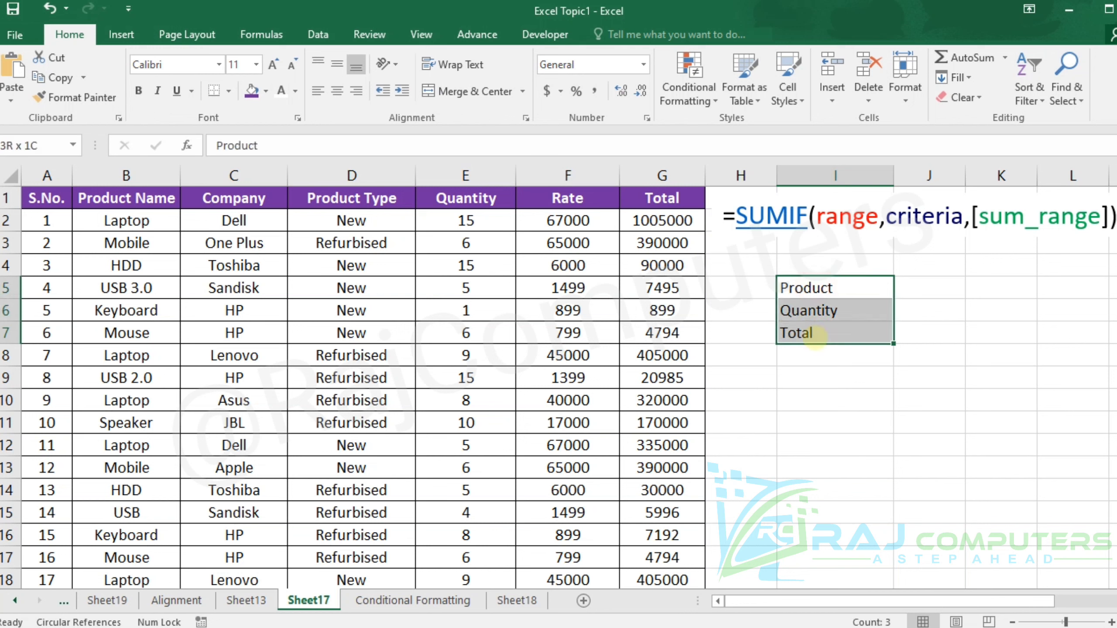
click(252, 91)
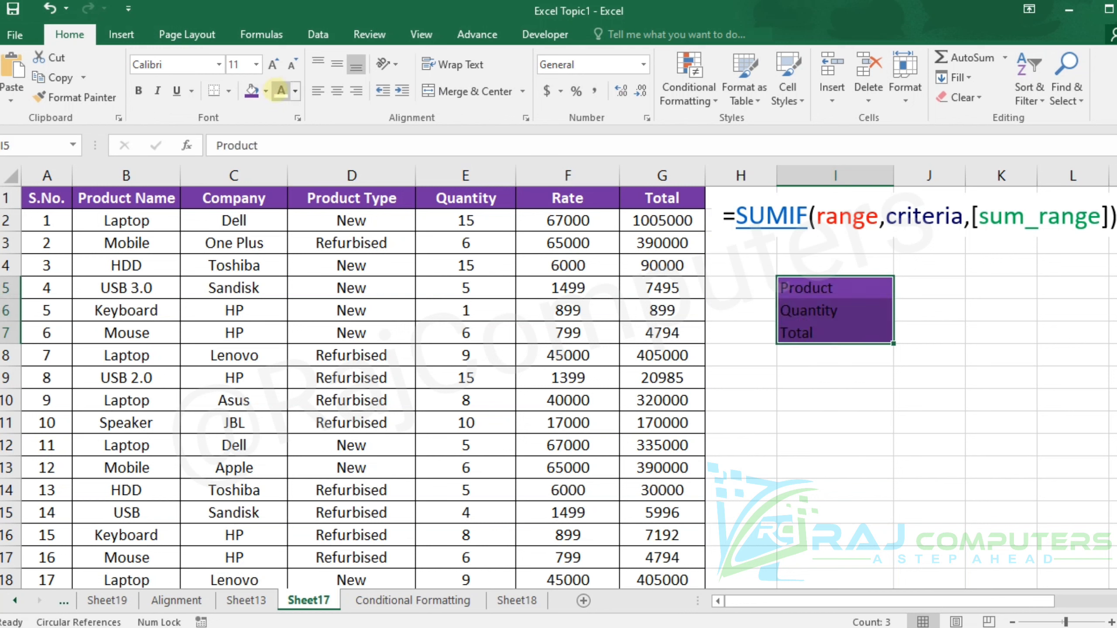
click(279, 91)
click(138, 92)
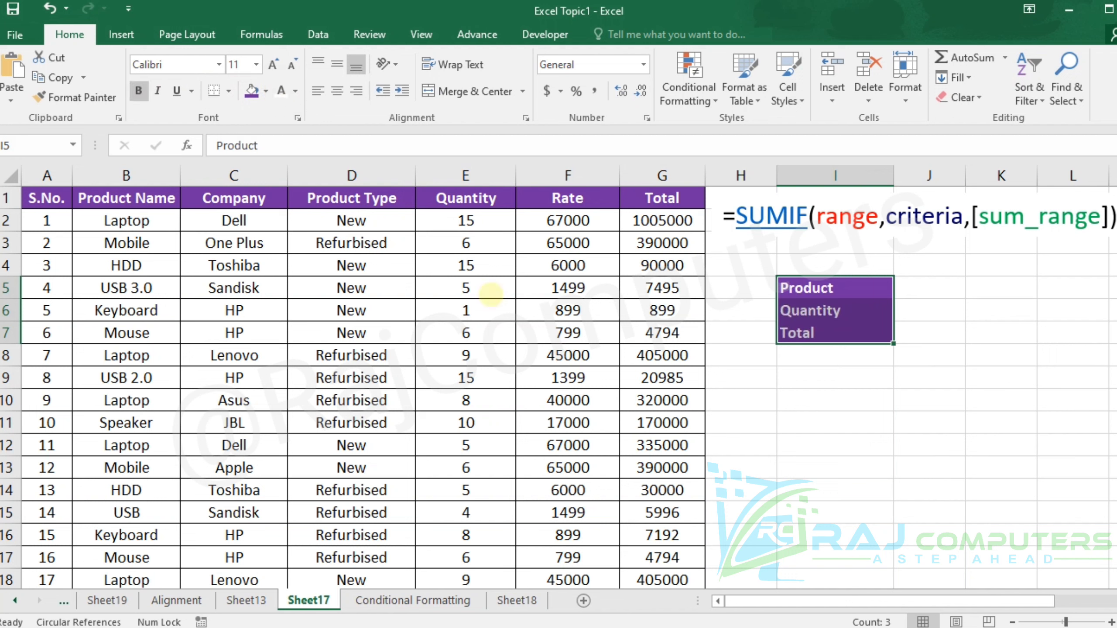
click(794, 466)
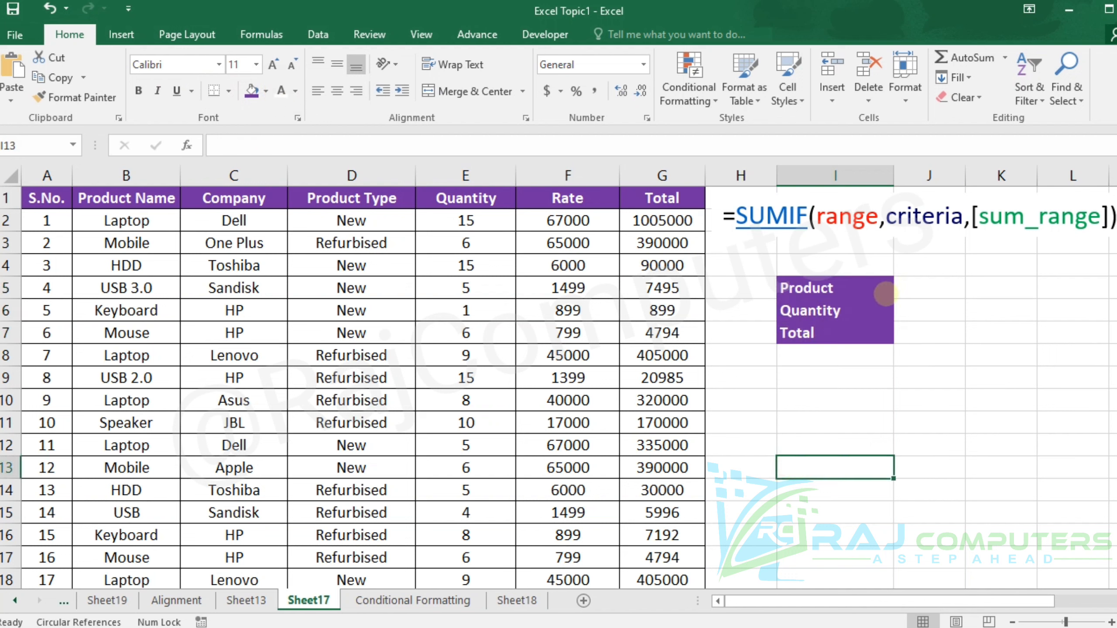
- Apply all borders to the summary block I5:J7 and widen column J slightly
drag(875, 289, 940, 337)
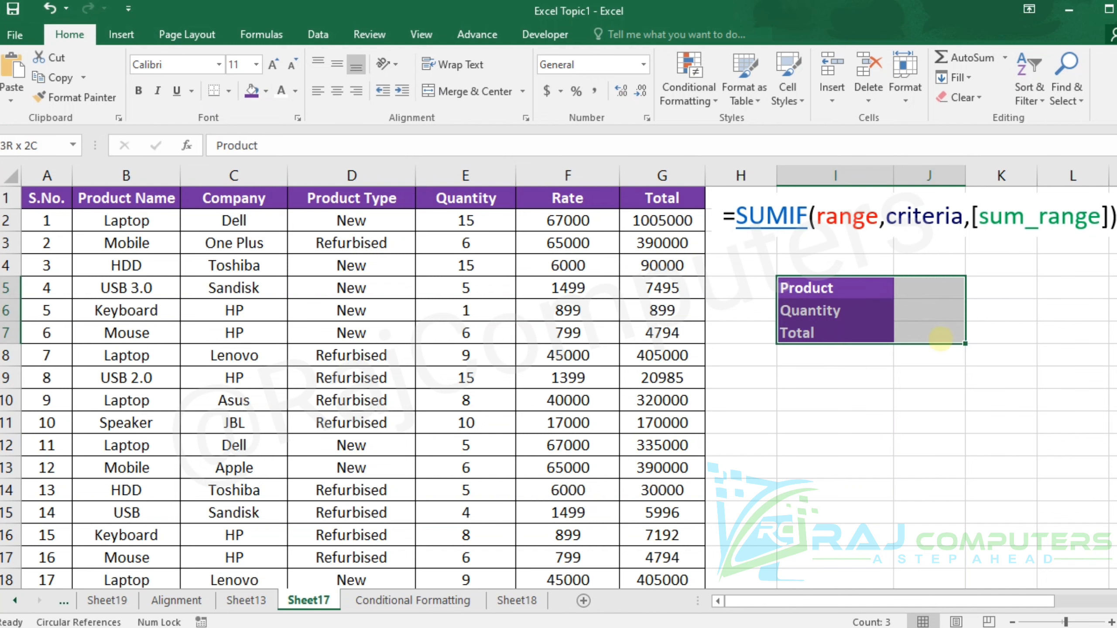
click(228, 93)
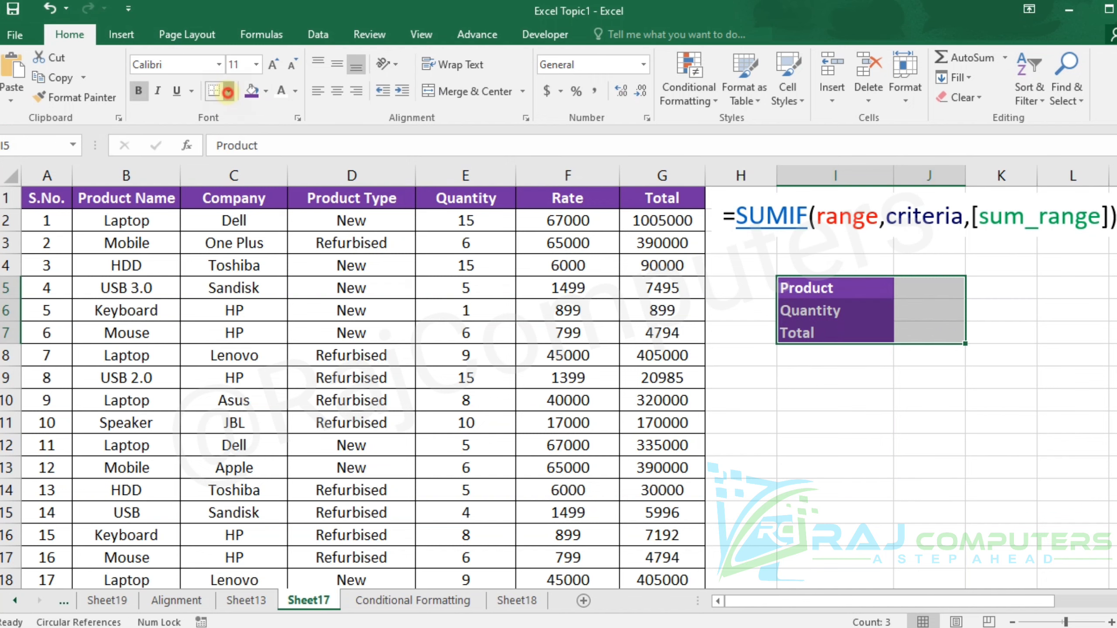
click(257, 239)
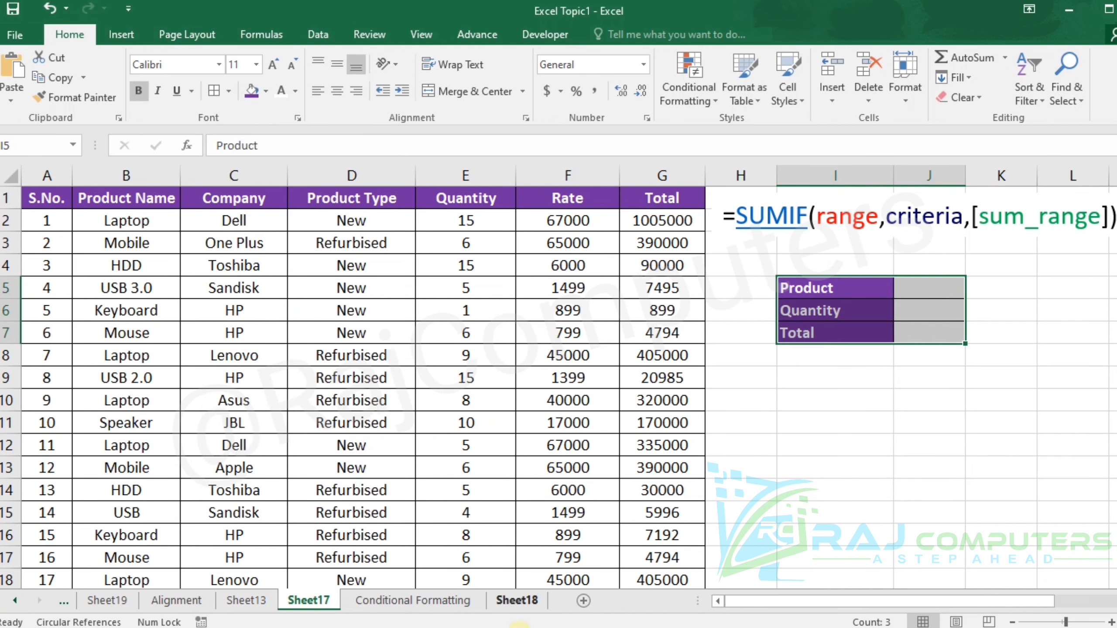
click(941, 379)
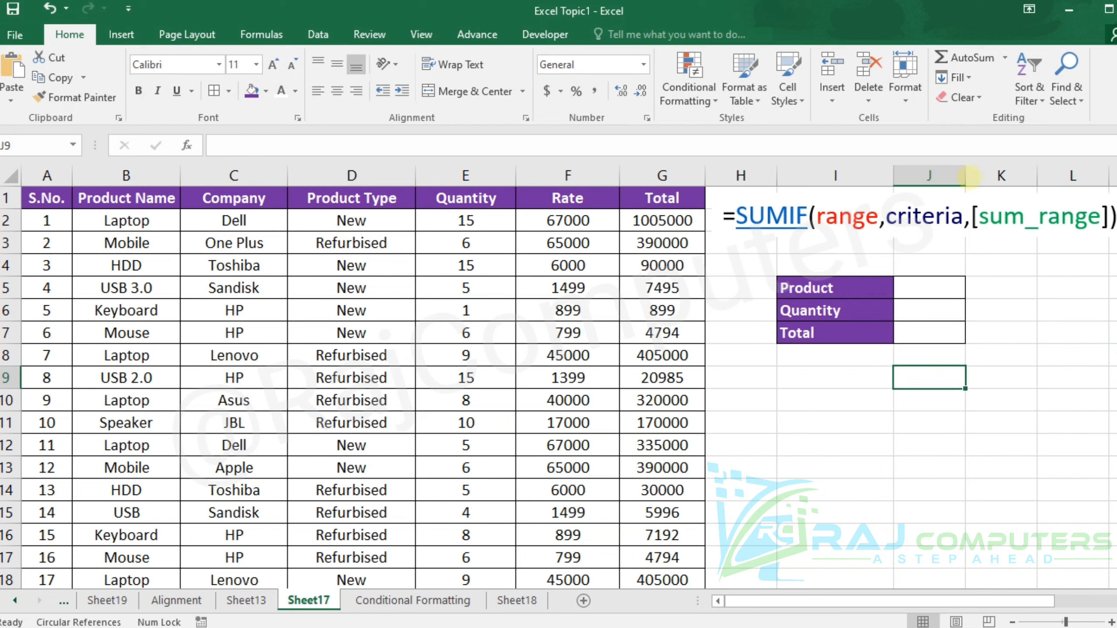
drag(969, 176, 1002, 177)
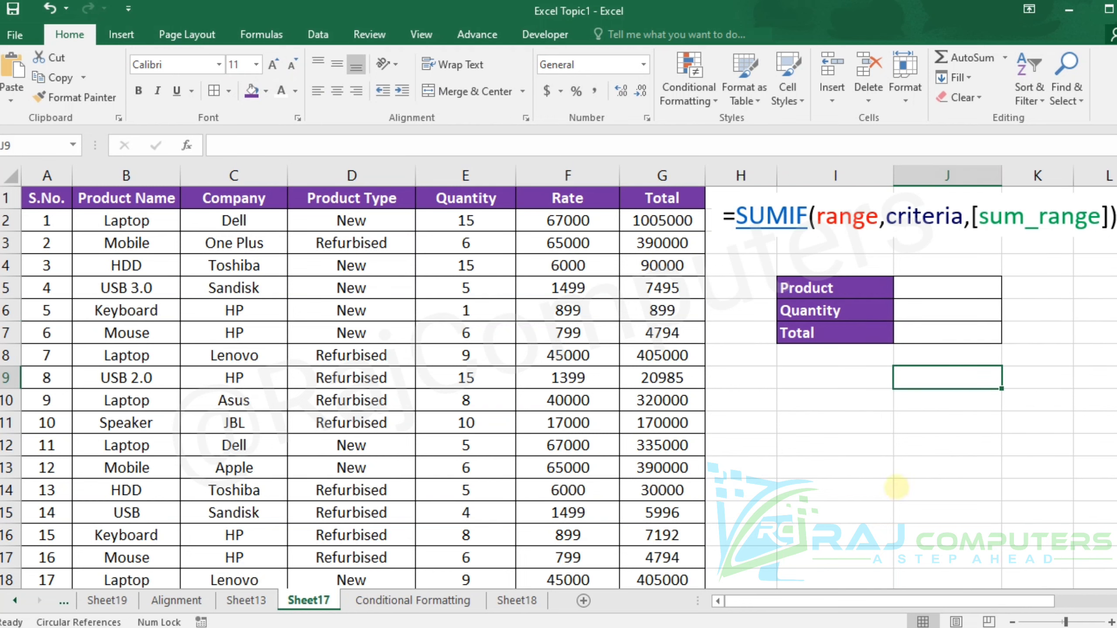
click(896, 486)
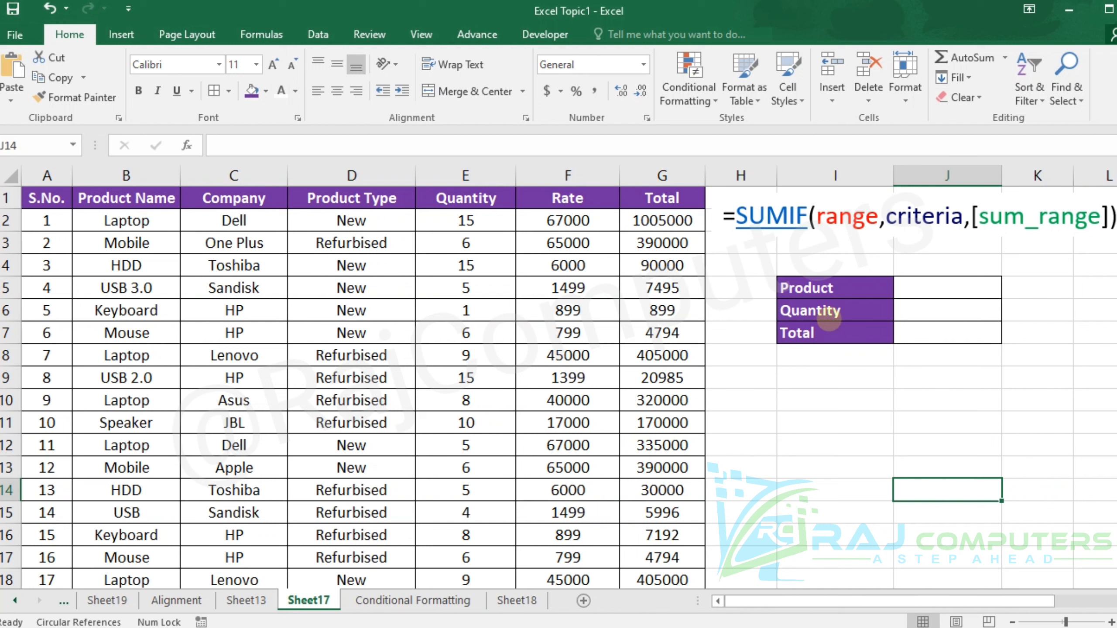
- Start a SUMIF formula in J6 with the product names B2:B34 as the range
click(807, 285)
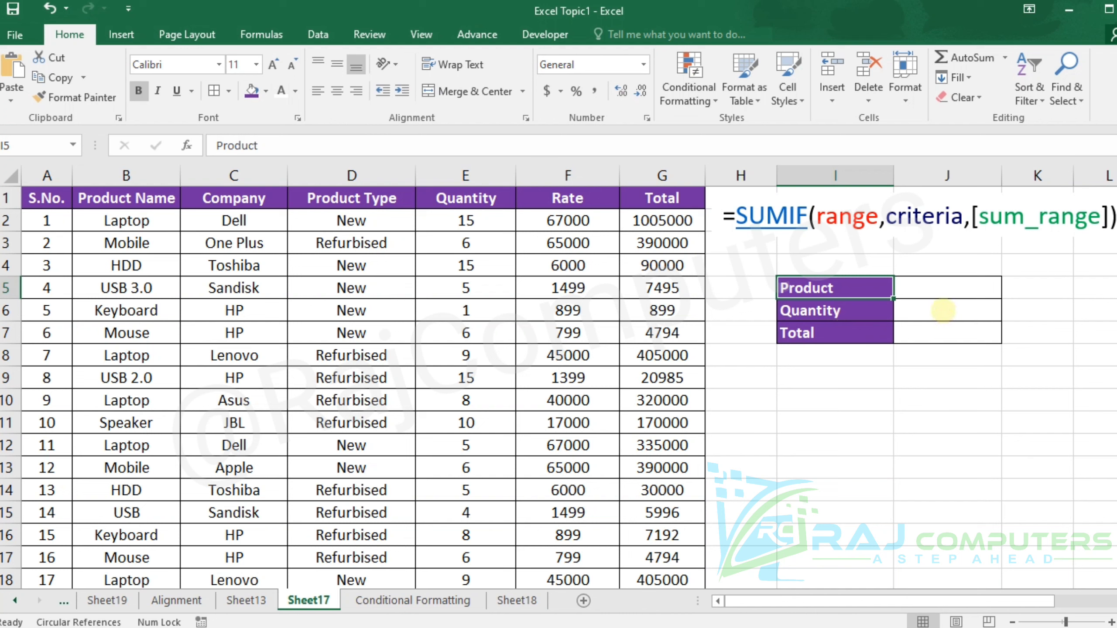
click(941, 311)
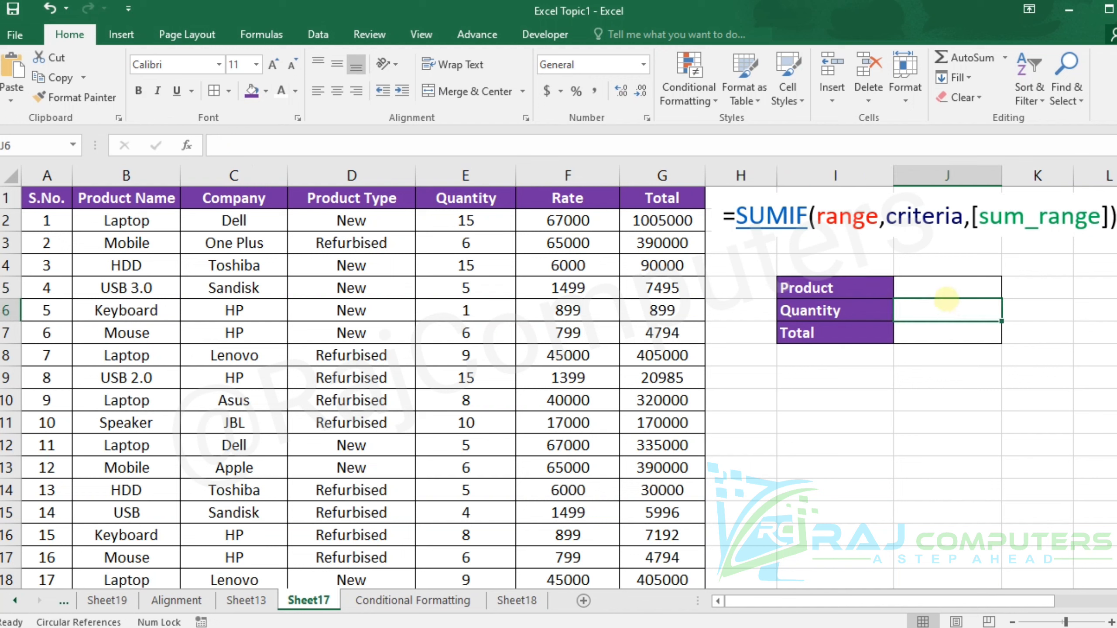
text(=)
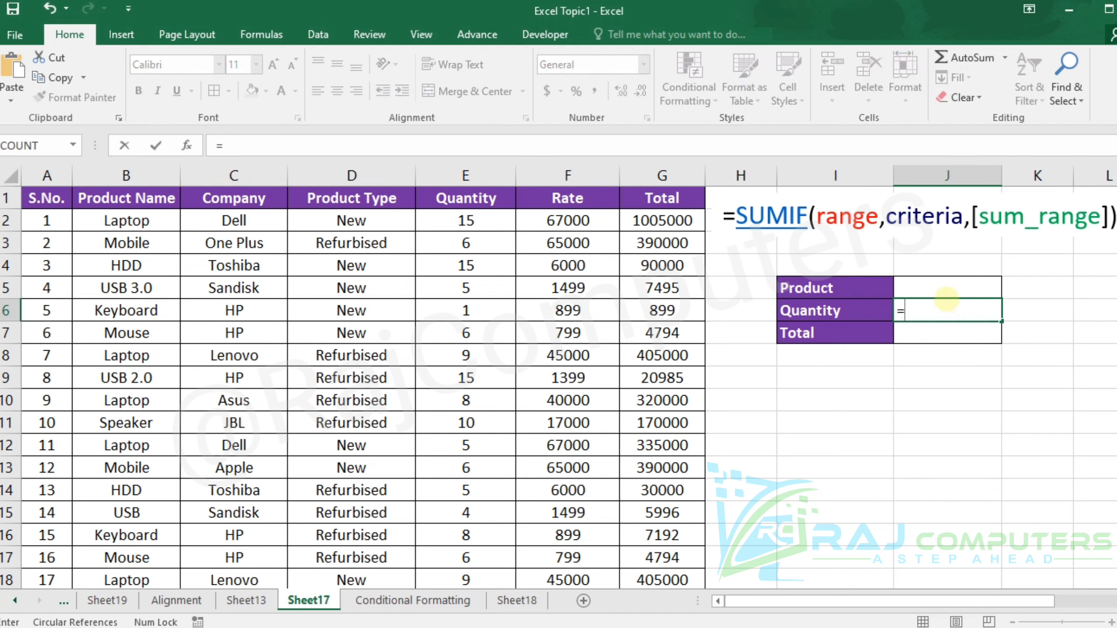
text(sumi)
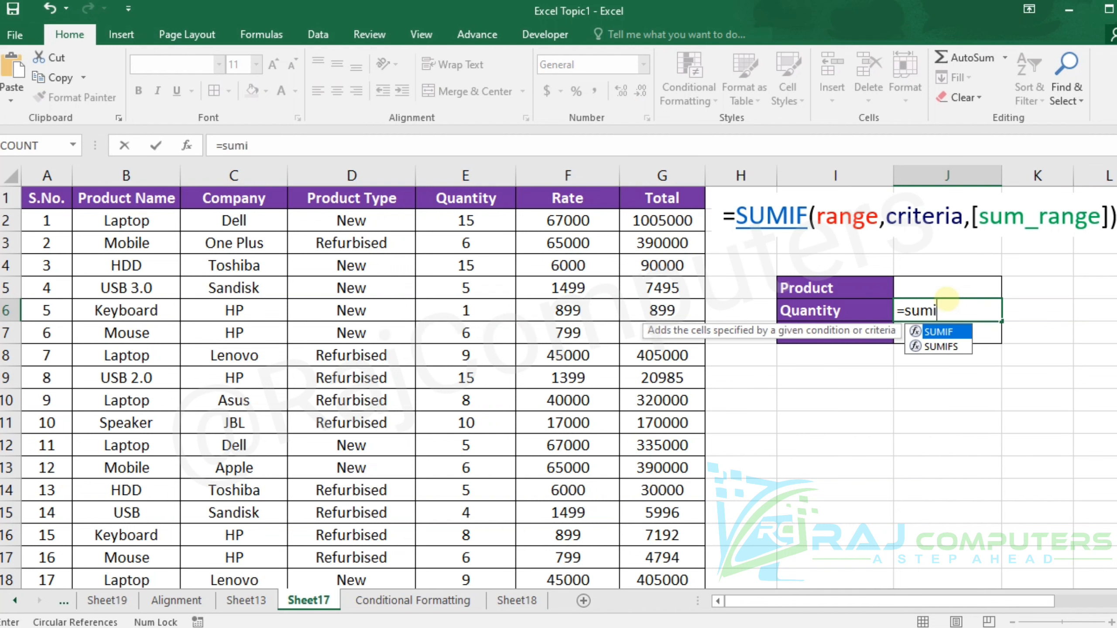
text(f()
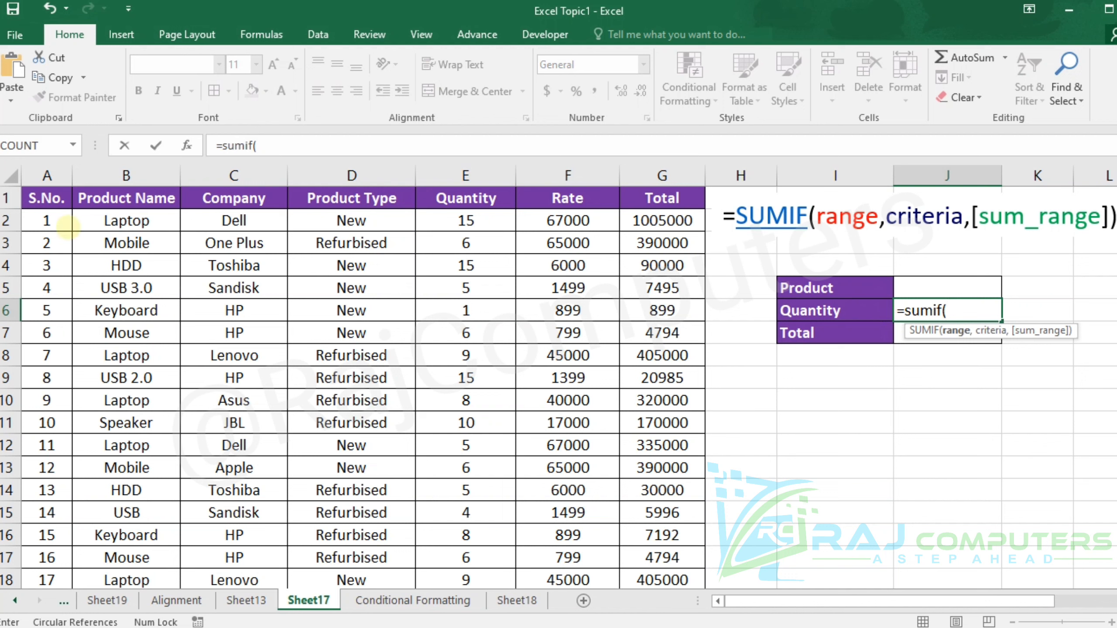
drag(125, 220, 130, 502)
scroll(187, 460, up, 6)
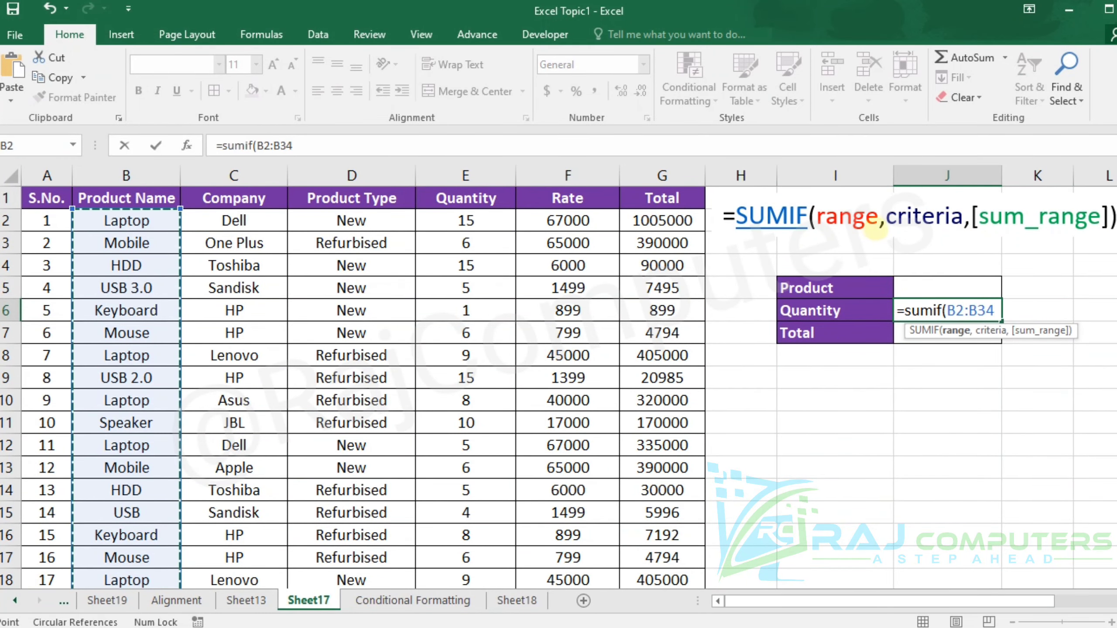
text(,)
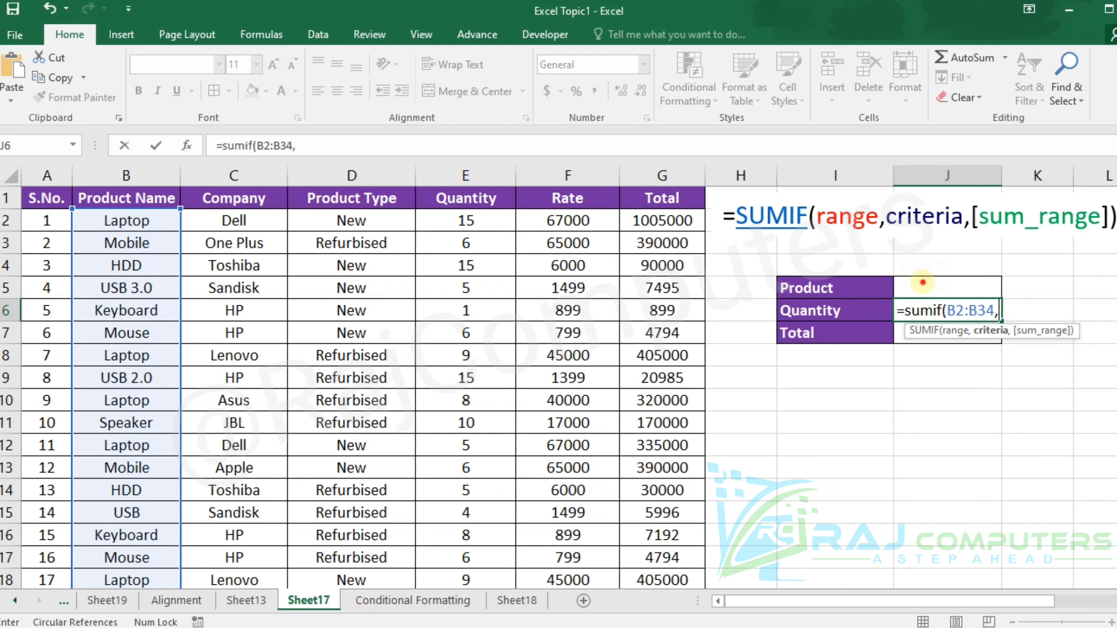
- Complete the SUMIF formula in J6 with J5 as the criteria and the quantities E2:E34 as the sum range
click(922, 282)
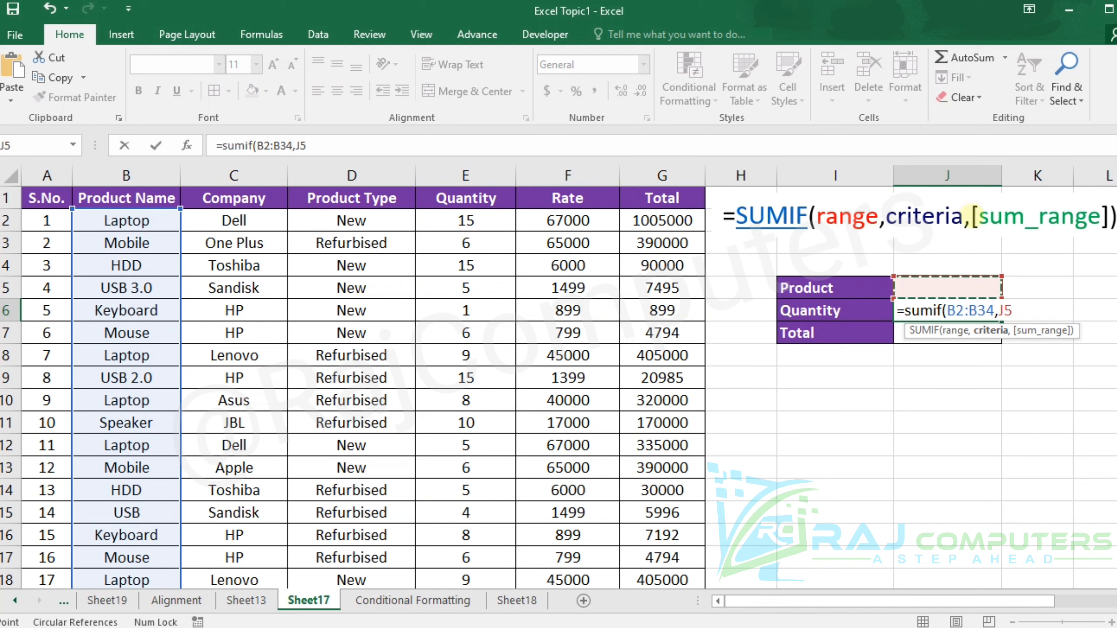
text(,)
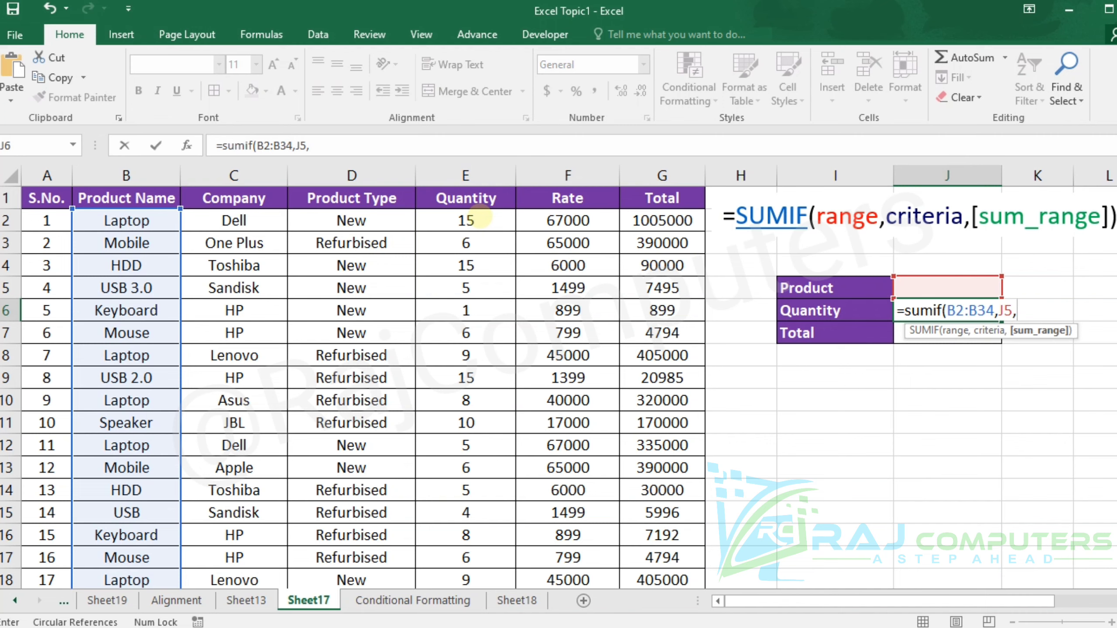
drag(479, 217, 502, 524)
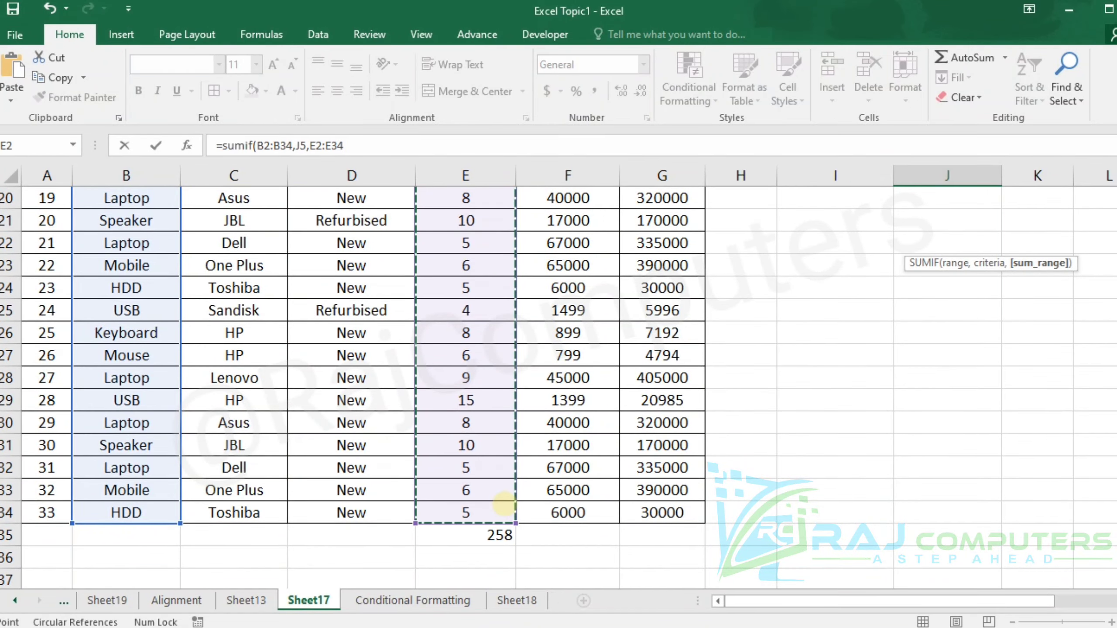
scroll(503, 504, up, 6)
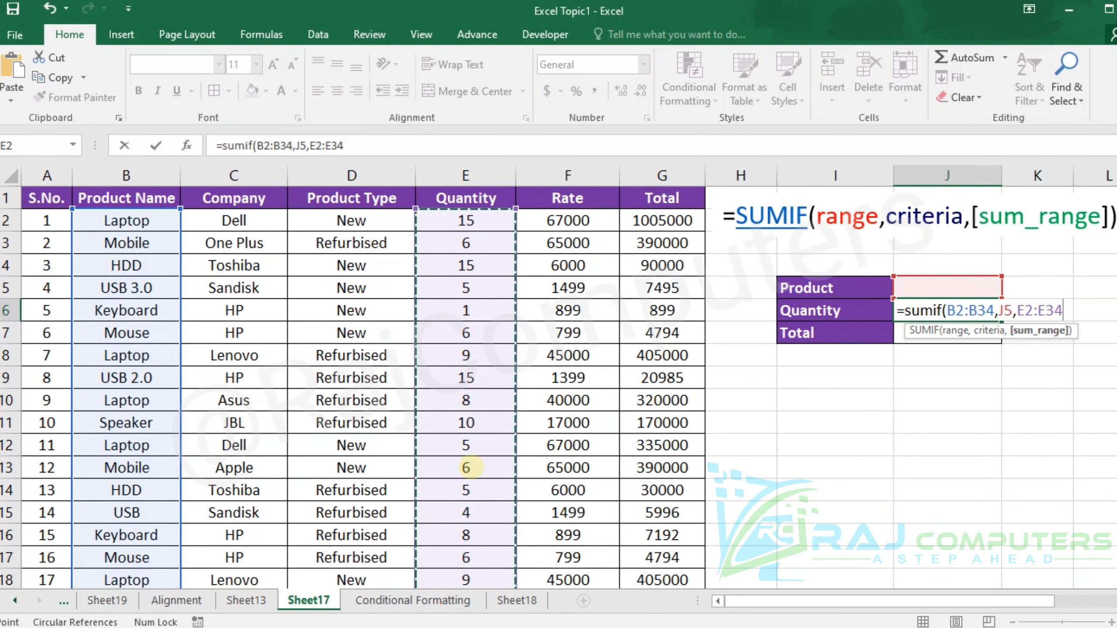
text())
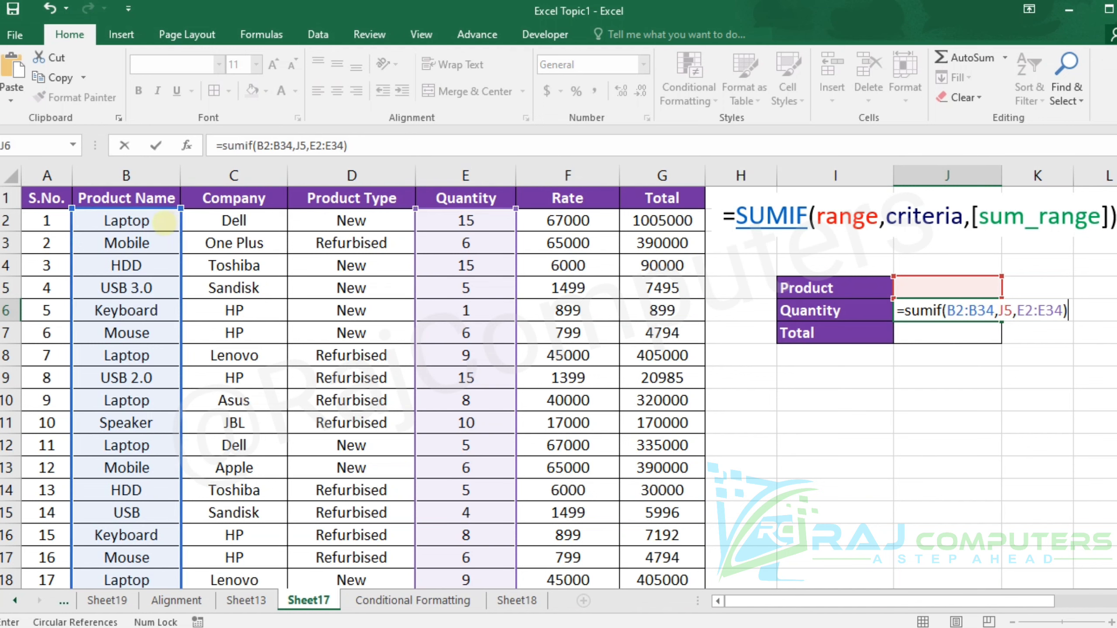
scroll(145, 341, down, 6)
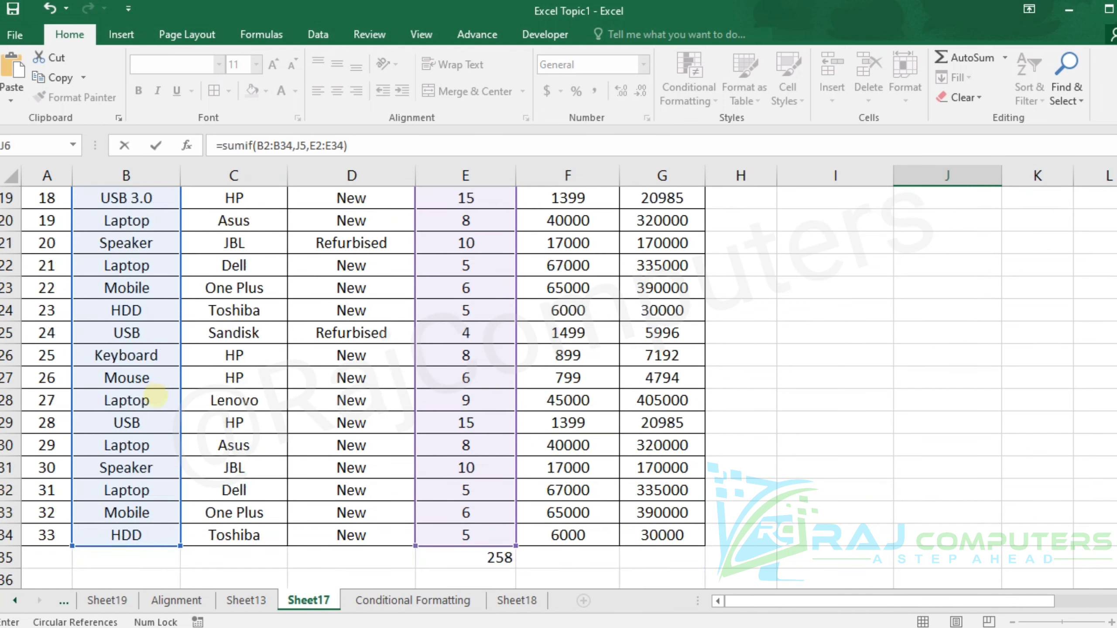
scroll(131, 512, up, 6)
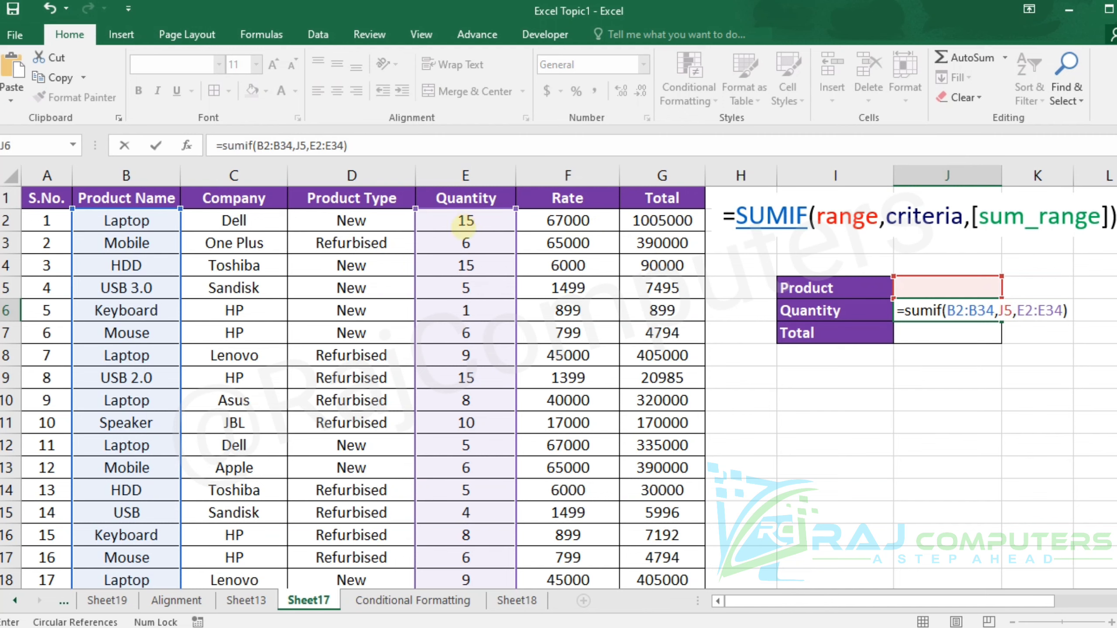
scroll(462, 506, down, 5)
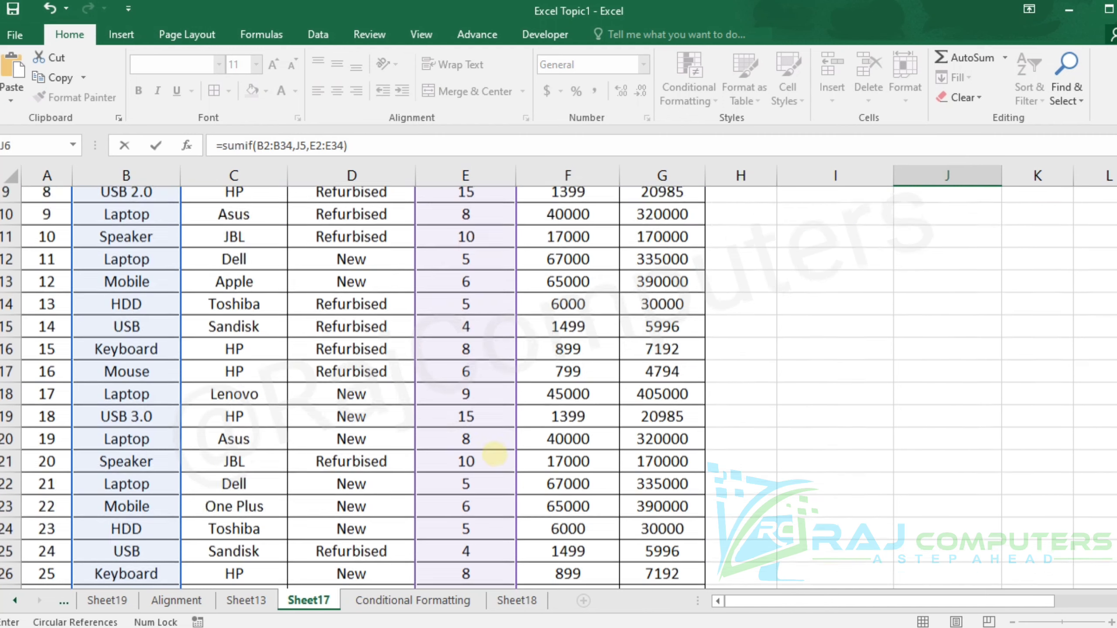
scroll(509, 465, up, 5)
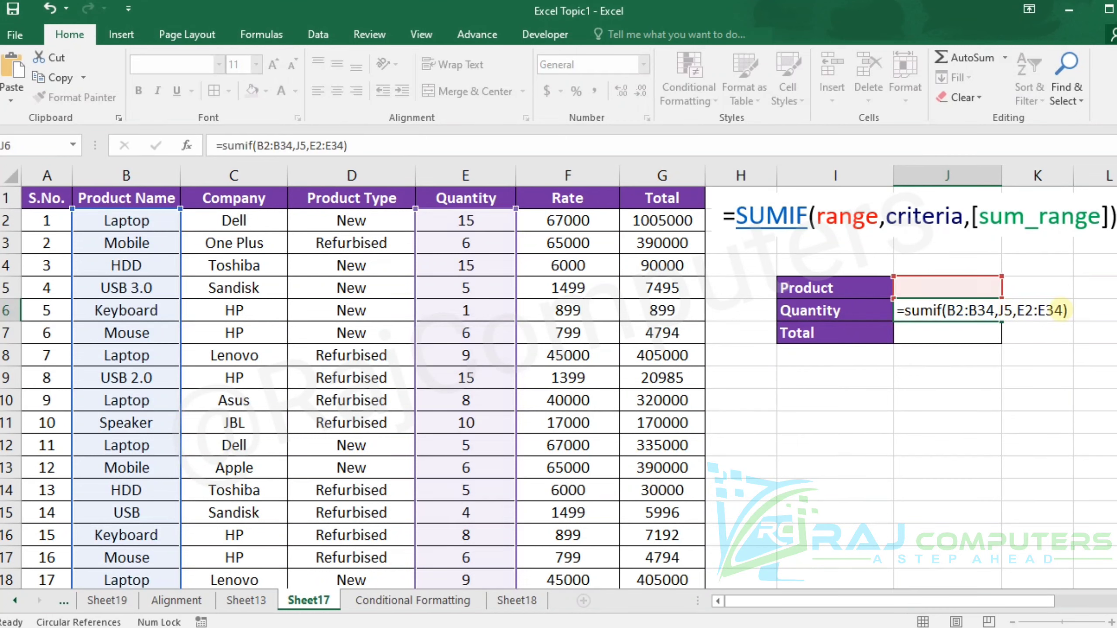
key(Return)
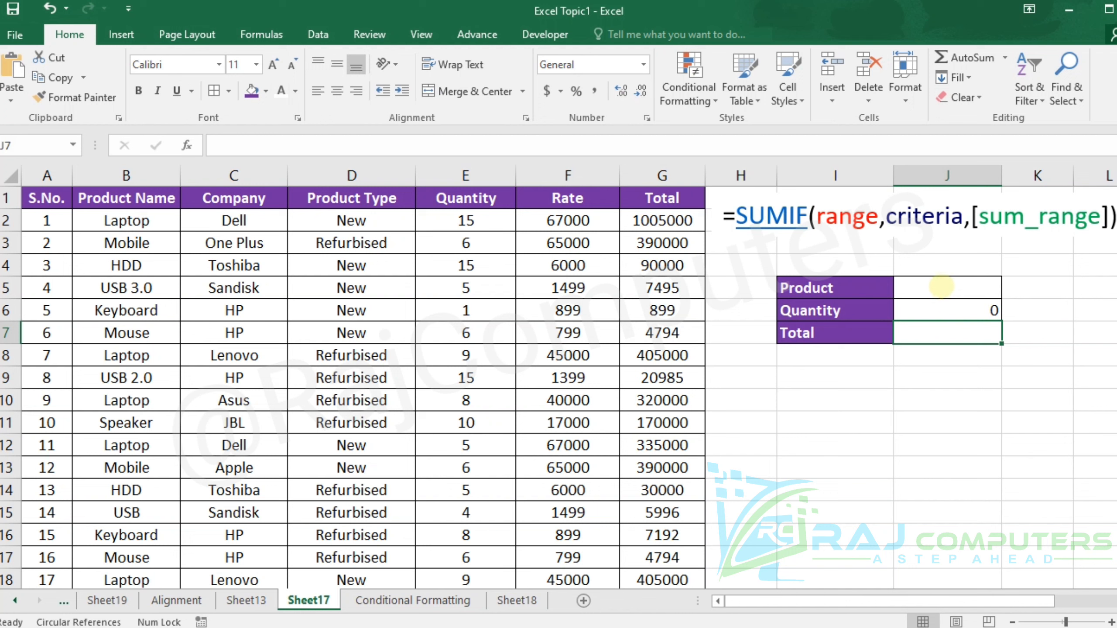
- Enter Laptop as the product in J5 to test the quantity formula
click(941, 287)
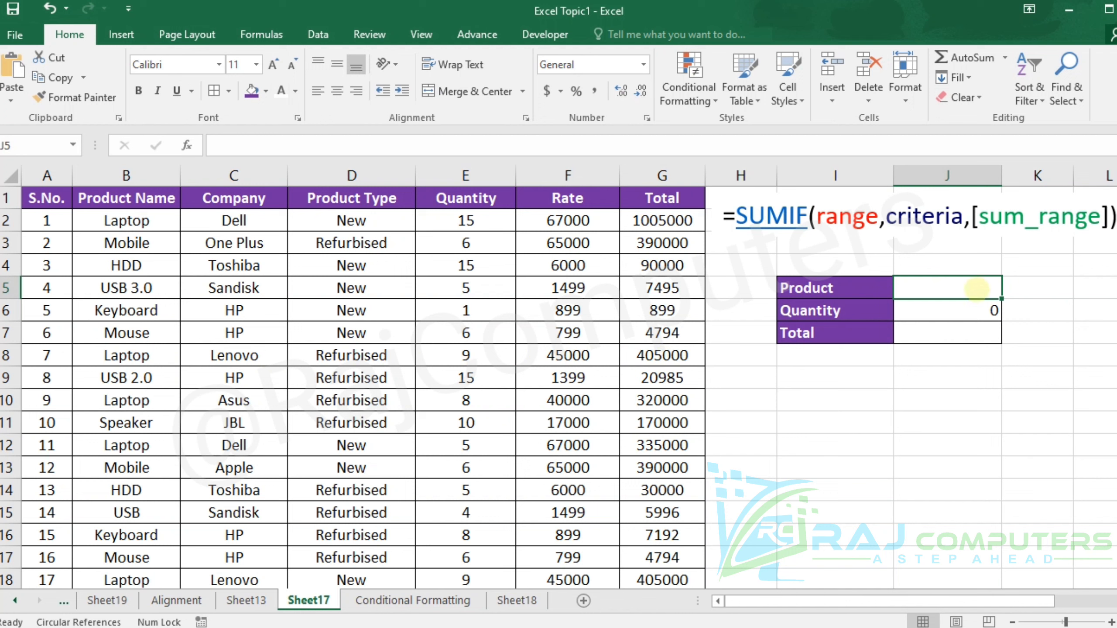
click(925, 292)
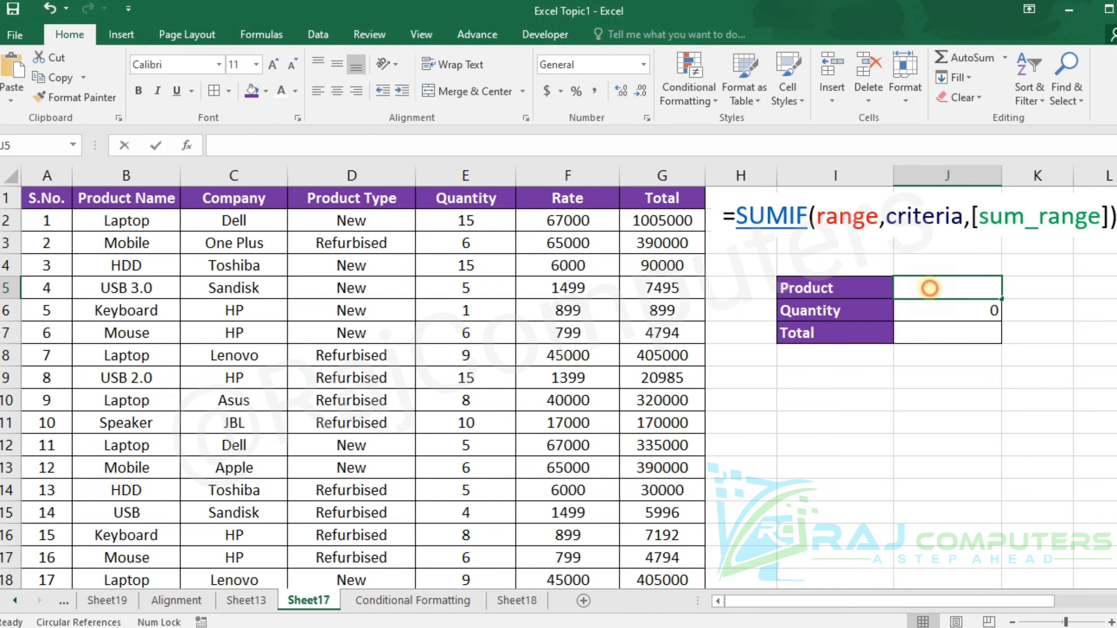
text(Laptop)
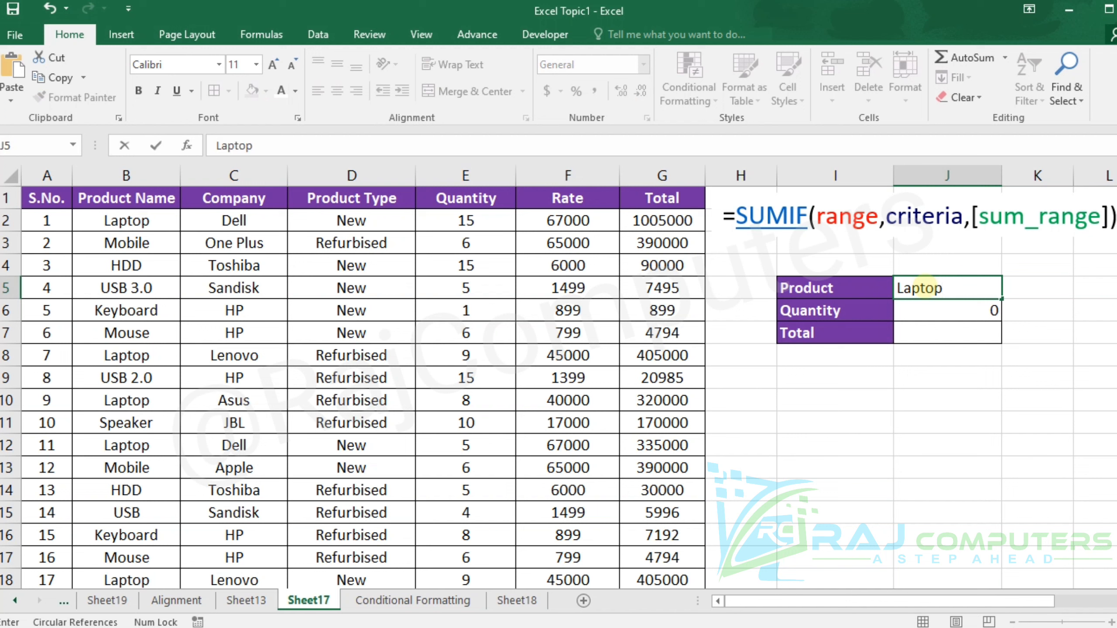
key(Return)
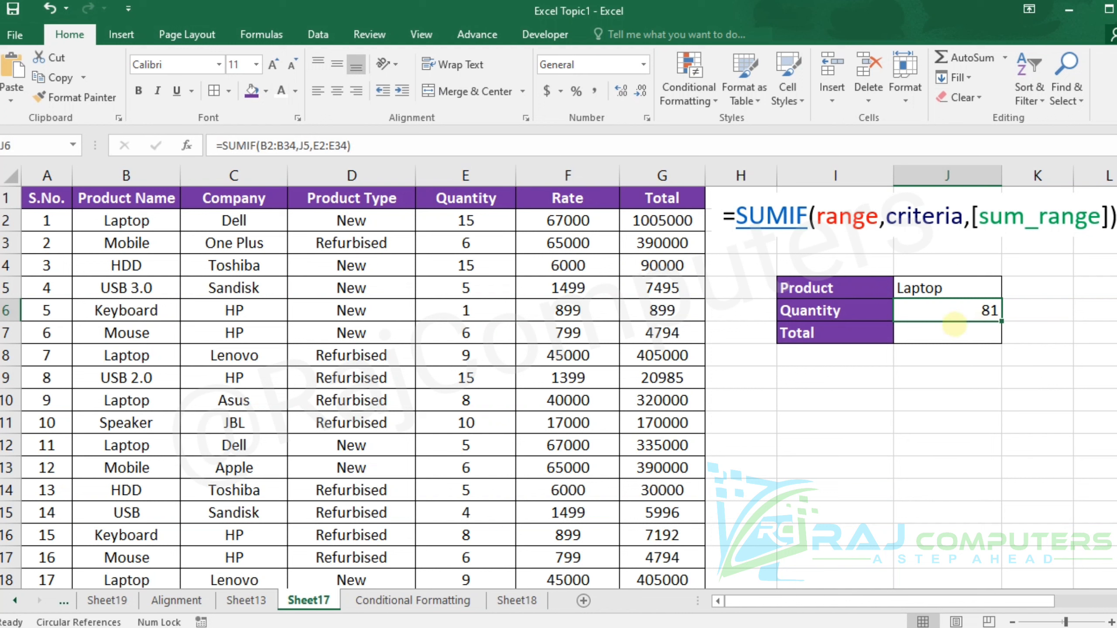
- Replace the product in J5 with Mobile to test the quantity formula again
click(959, 287)
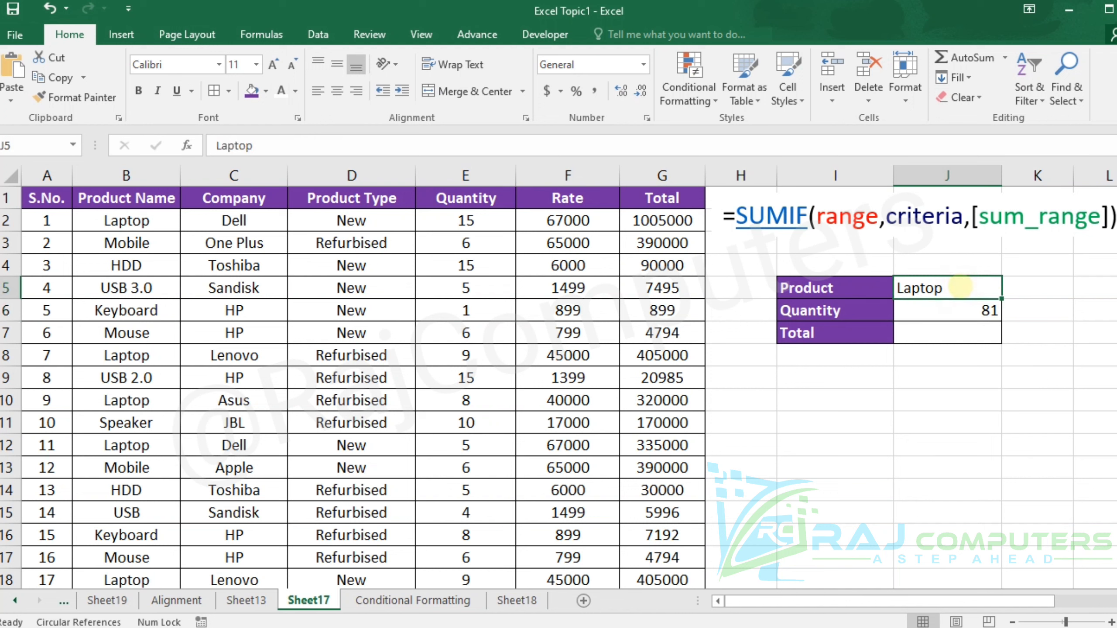
key(BackSpace)
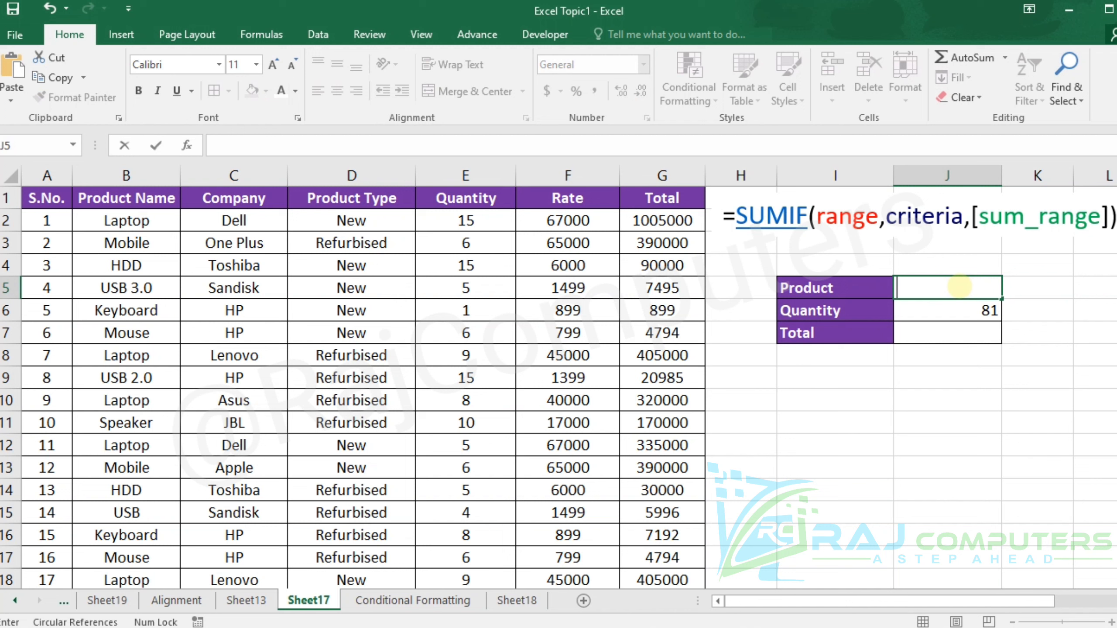
text(Mobile)
key(Return)
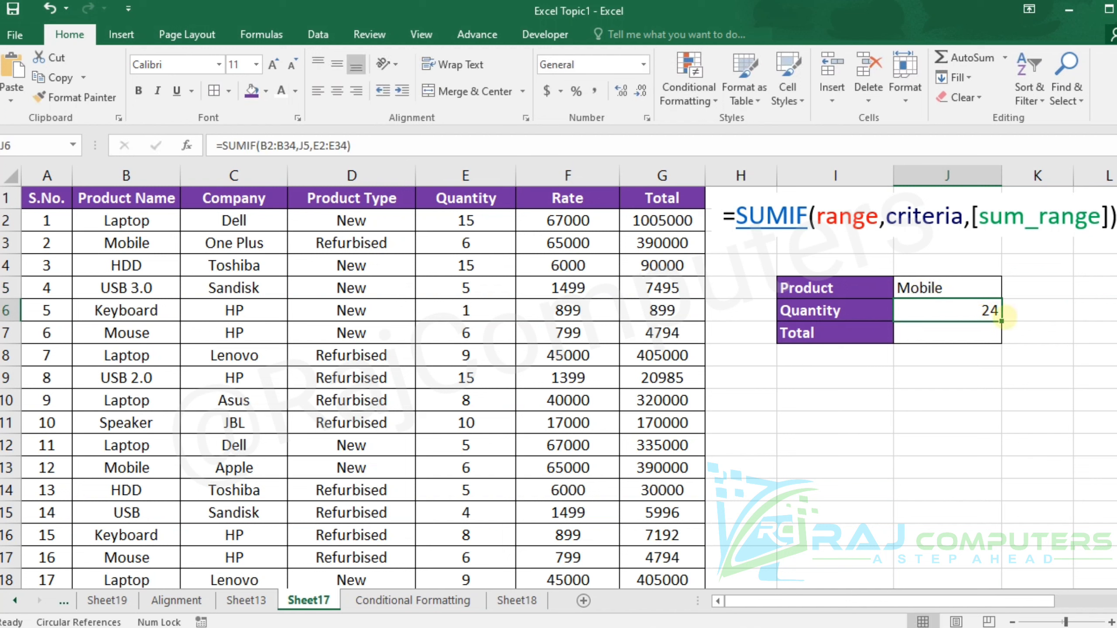
- Change the product in J5 to HDD
click(952, 287)
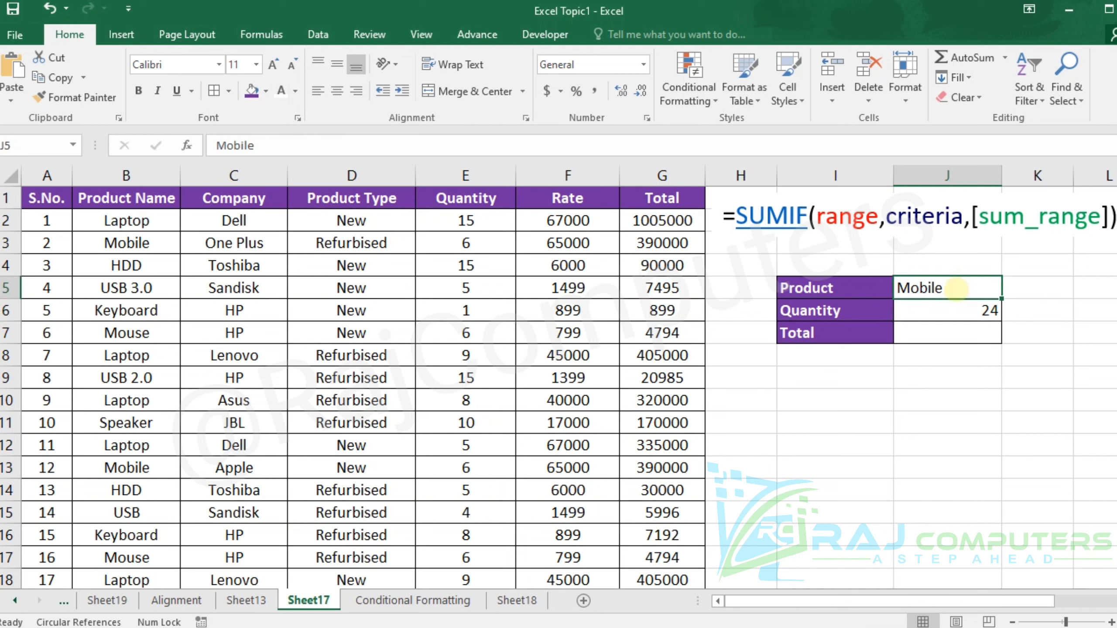
text(HDD)
key(Return)
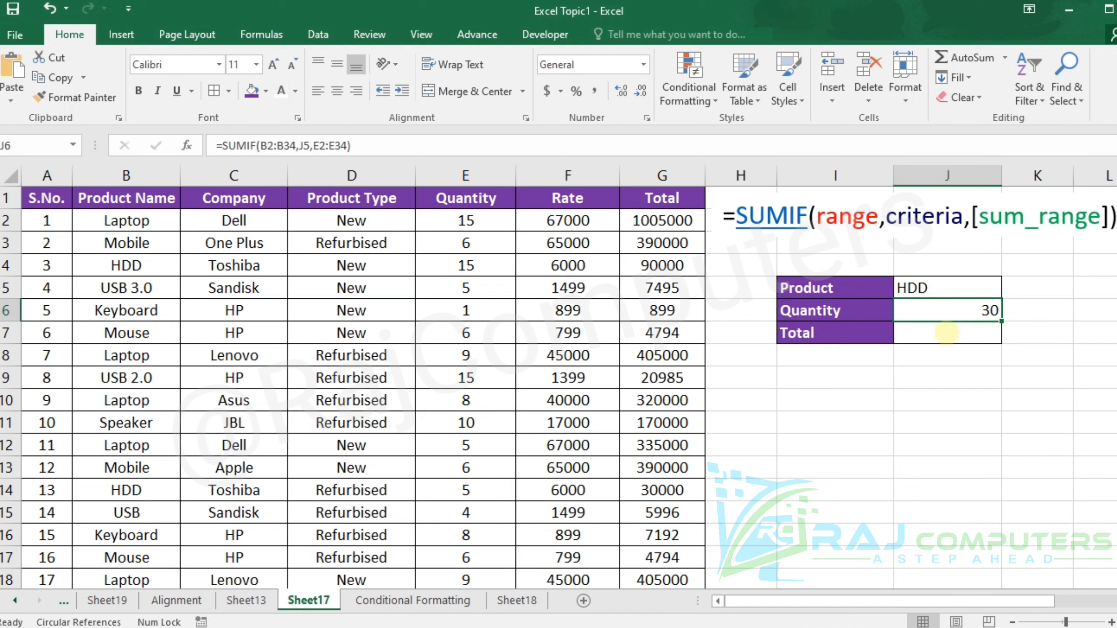
- Start a SUMIF formula in J7 with the product names B2:B34 as the range
click(946, 333)
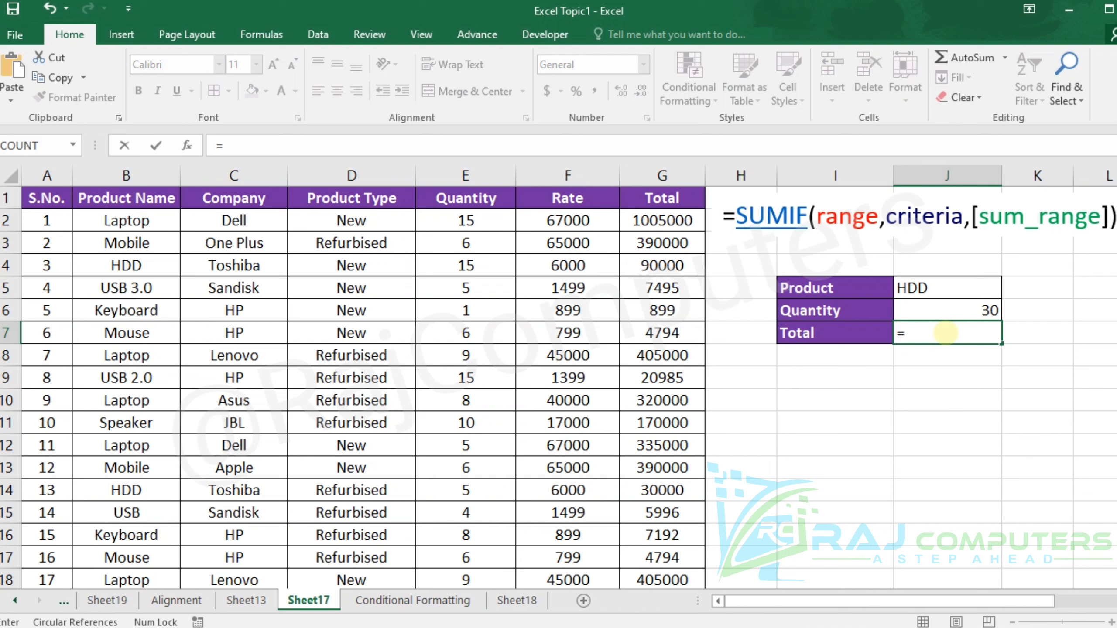
text(sumif)
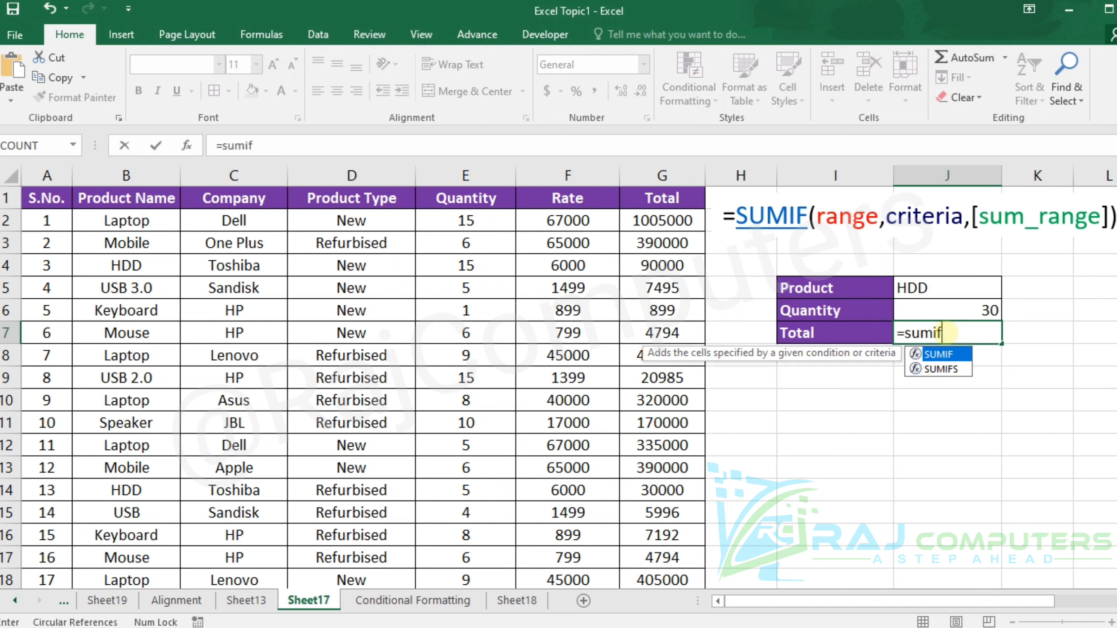
text(()
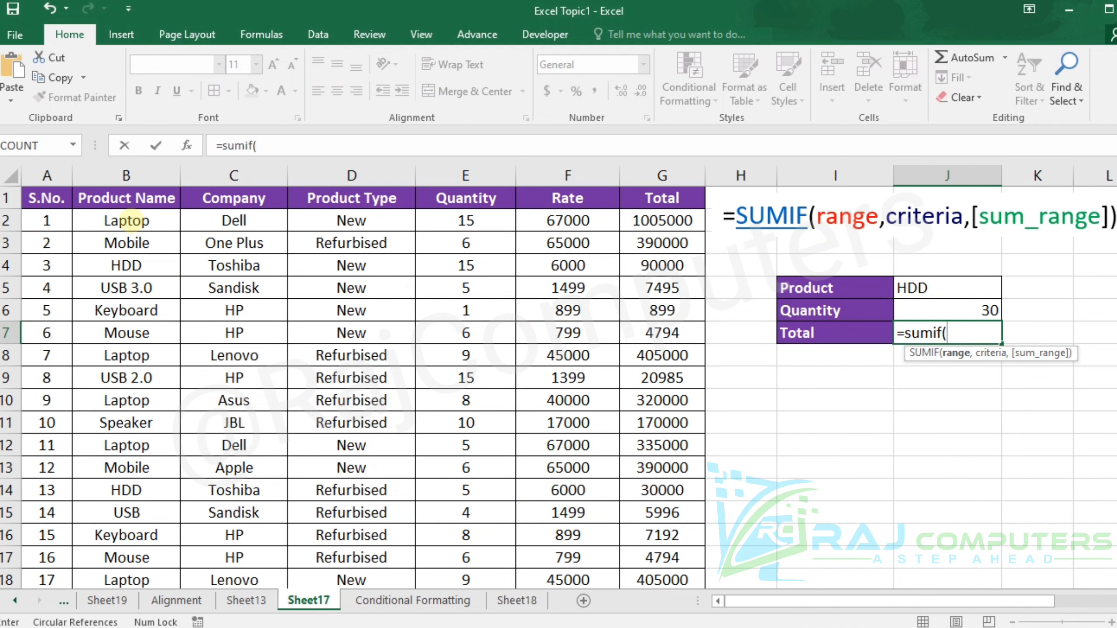
drag(126, 220, 136, 511)
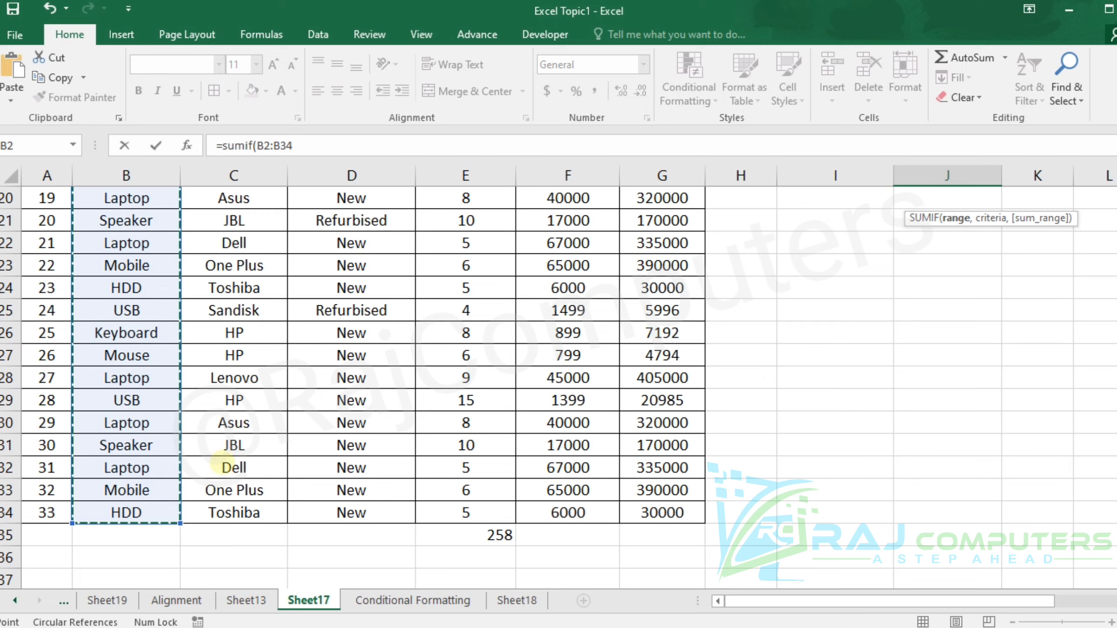
scroll(219, 463, up, 6)
text(,)
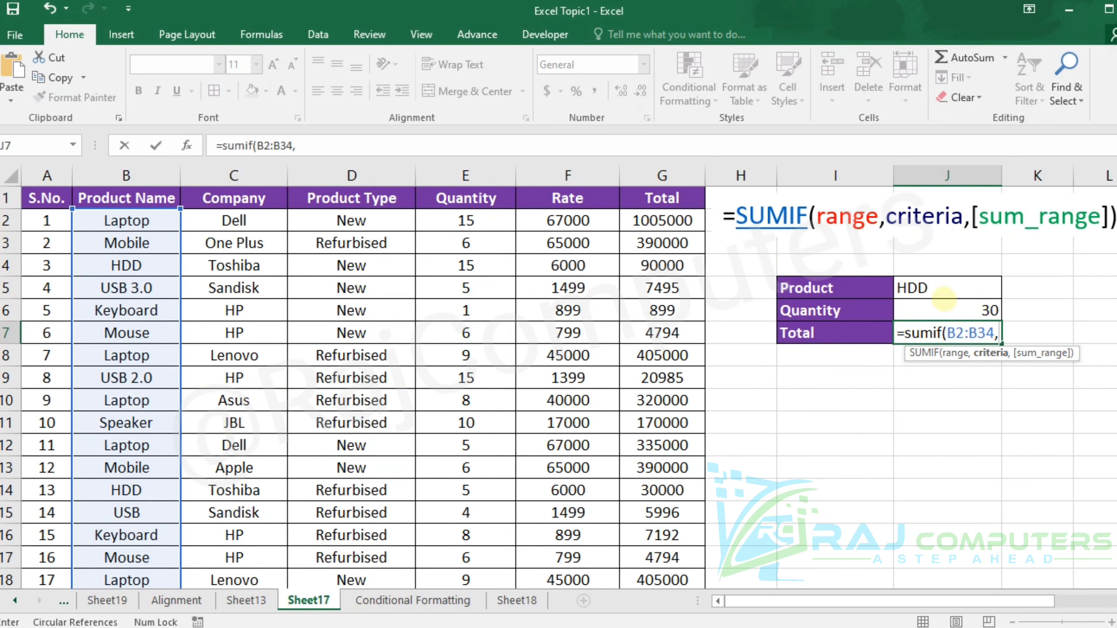
- Complete the SUMIF formula in J7 with J5 as the criteria and the totals G2:G34 as the sum range
click(946, 285)
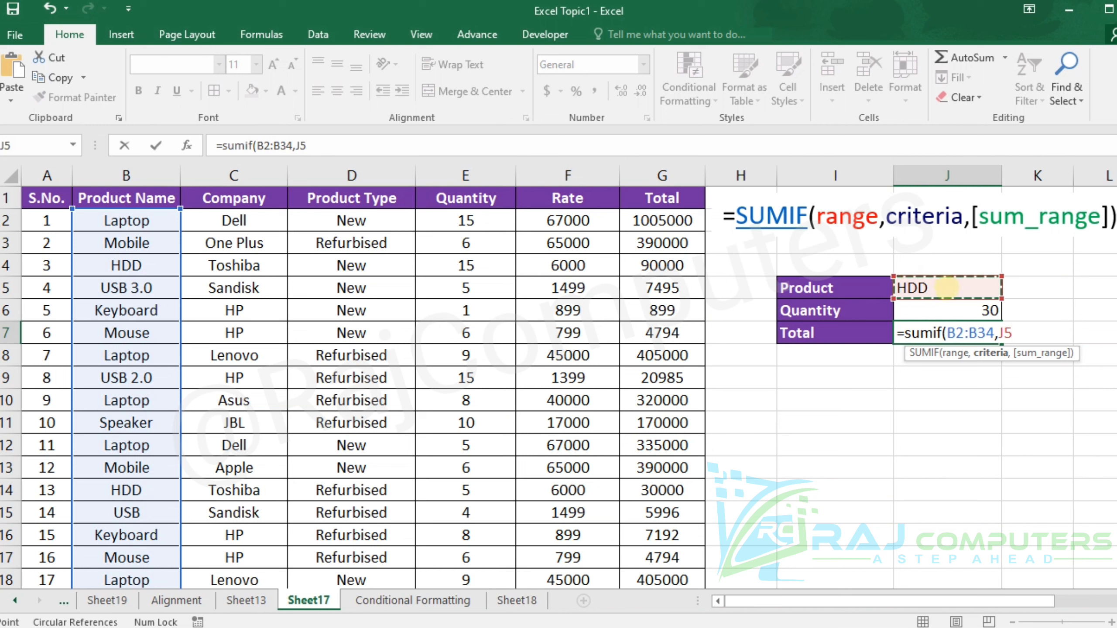
text(,)
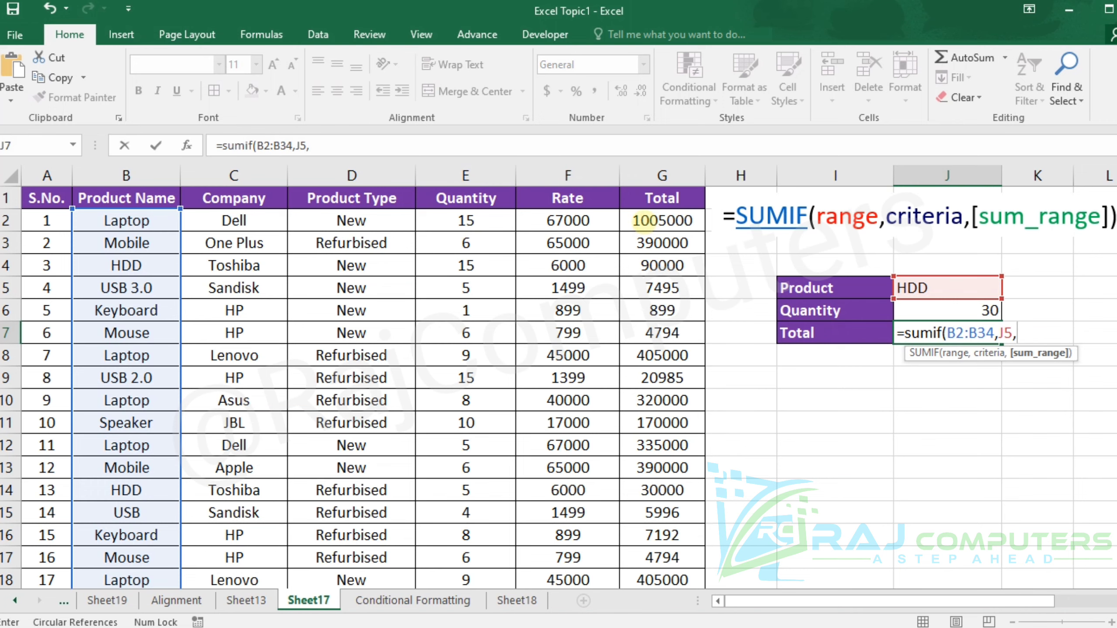
drag(646, 220, 651, 530)
scroll(704, 405, up, 6)
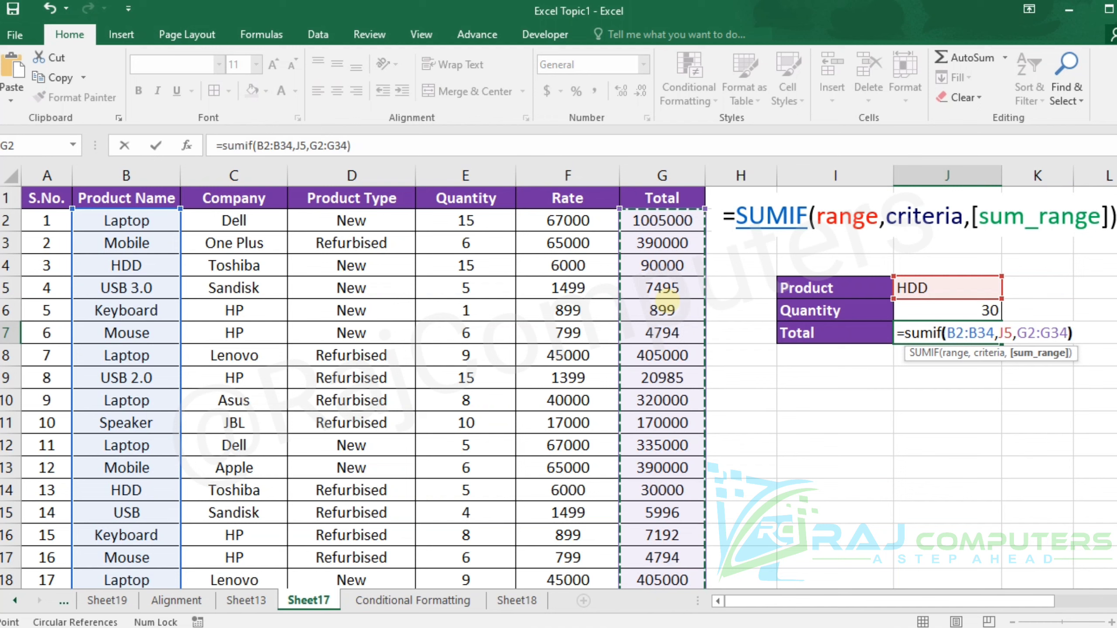
text())
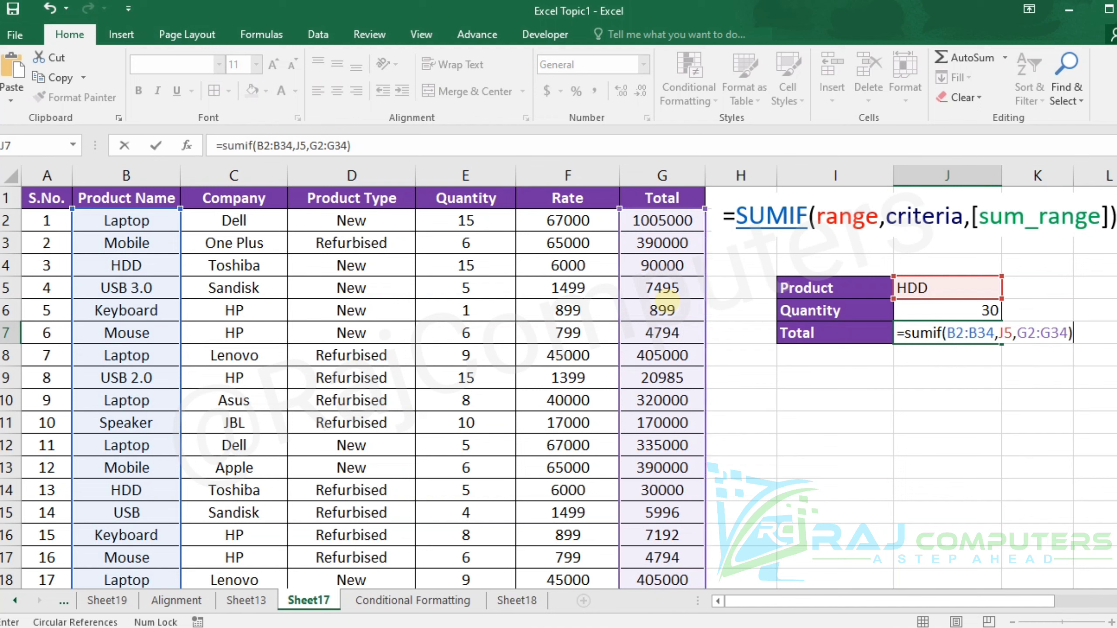
key(Return)
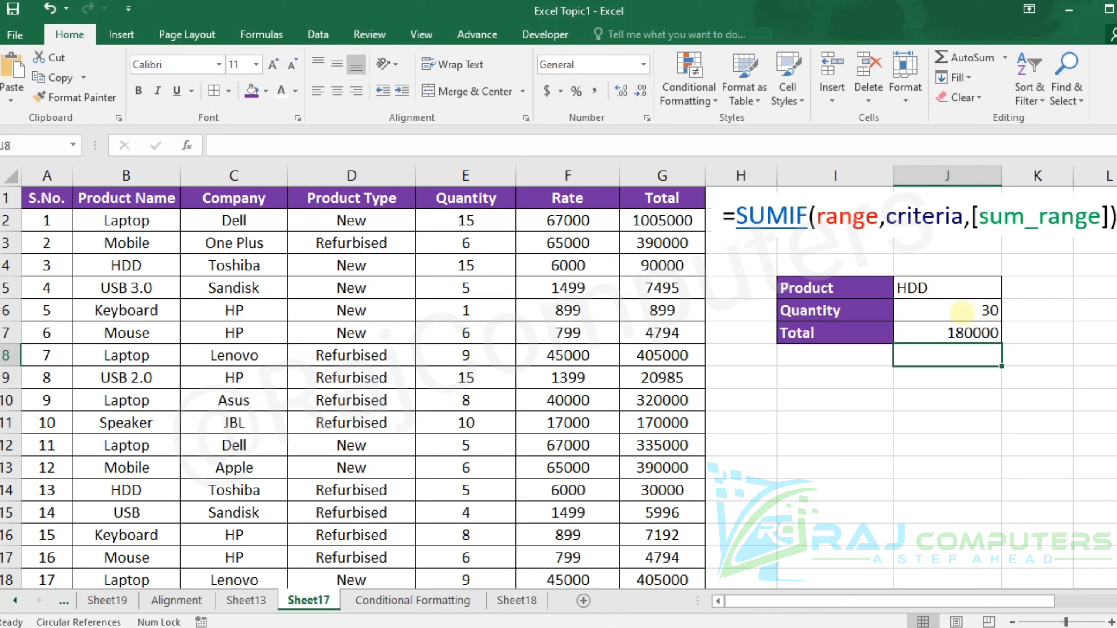
- Change the product in J5 to Keyboard to test the quantity and total formulas
click(950, 287)
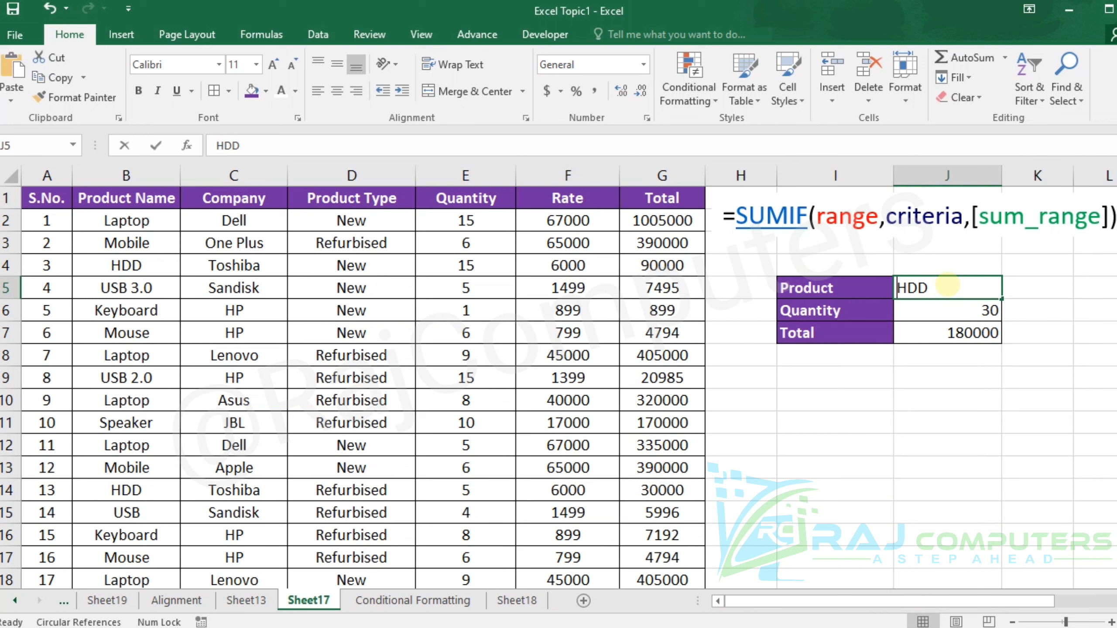
text(Keyboard)
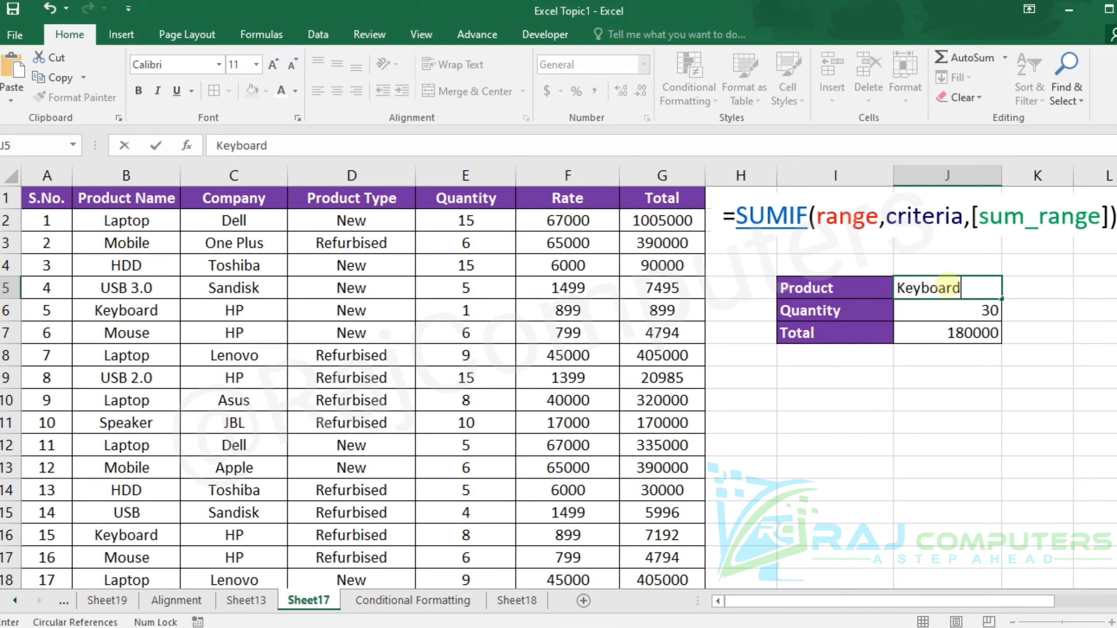
key(Return)
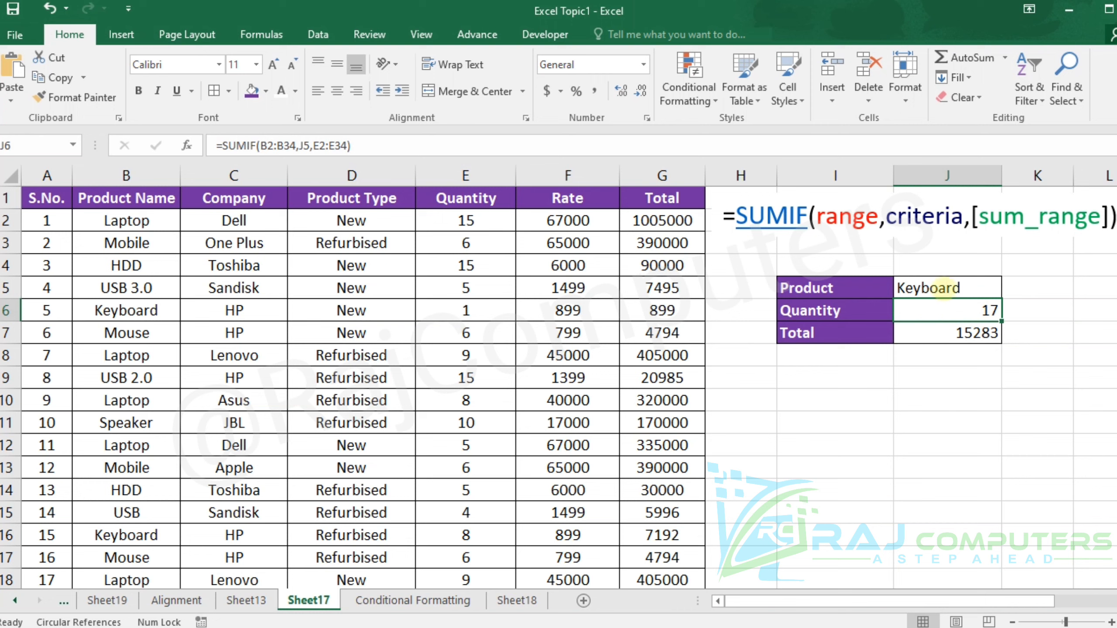
- Replace the product in J5 with Mouse to test both formulas again
click(948, 292)
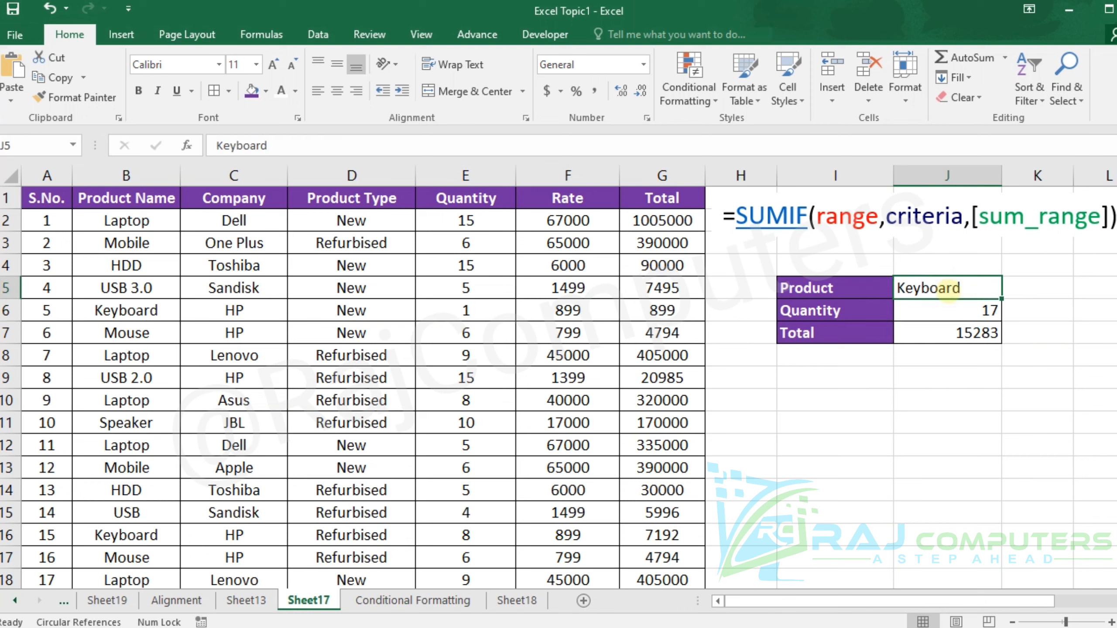
text(Mouse)
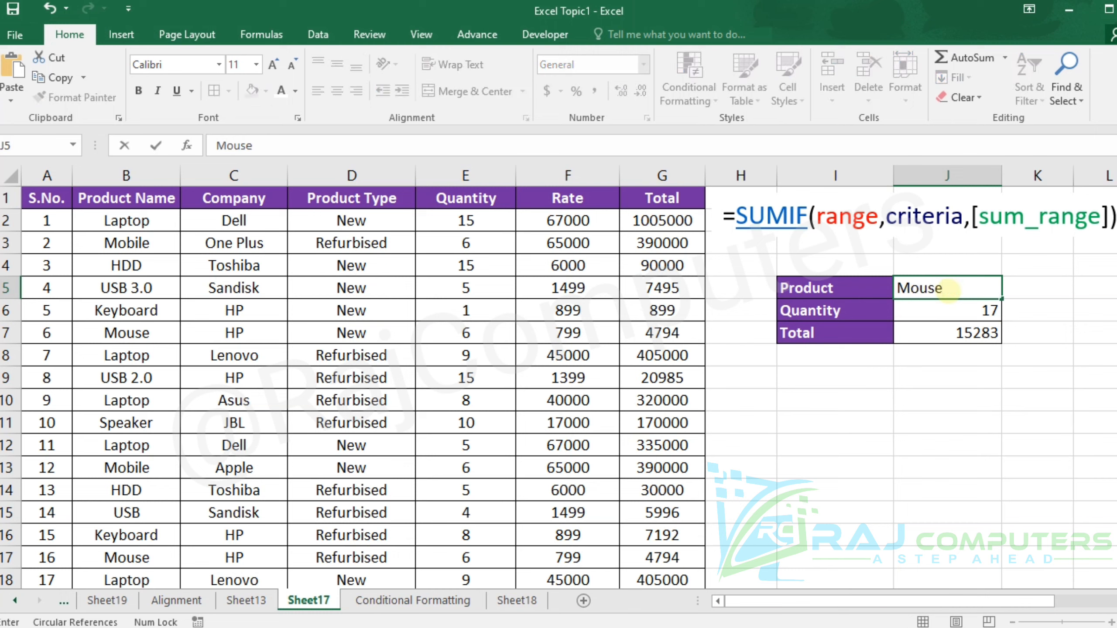
key(Return)
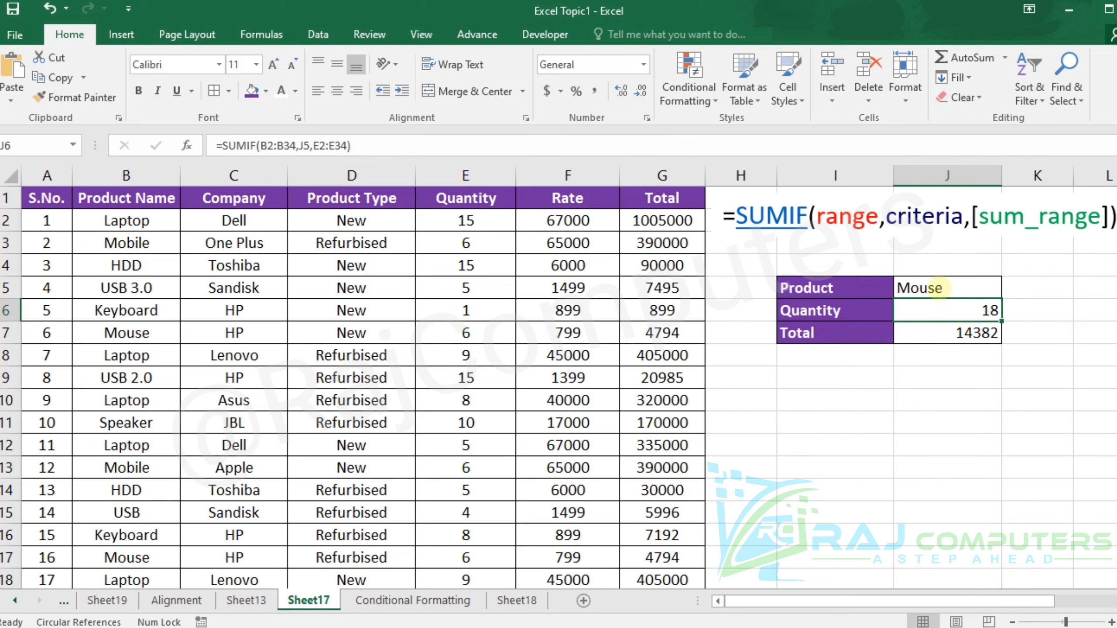
- Misspell the product in J5 as Mose to test the formulas with a name missing from the table
double_click(930, 287)
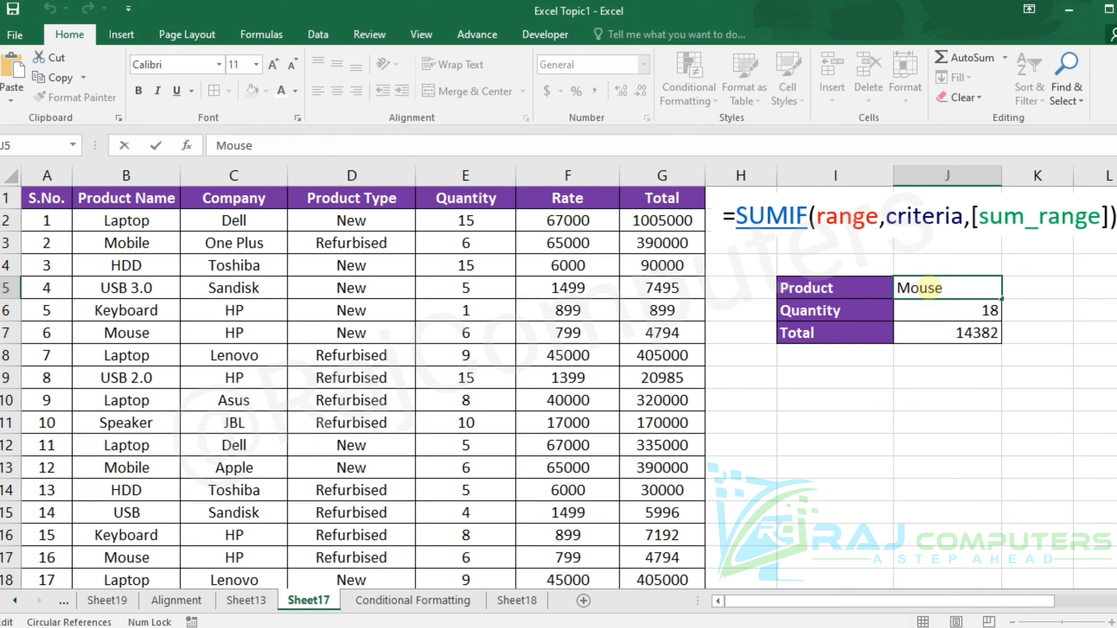
key(BackSpace)
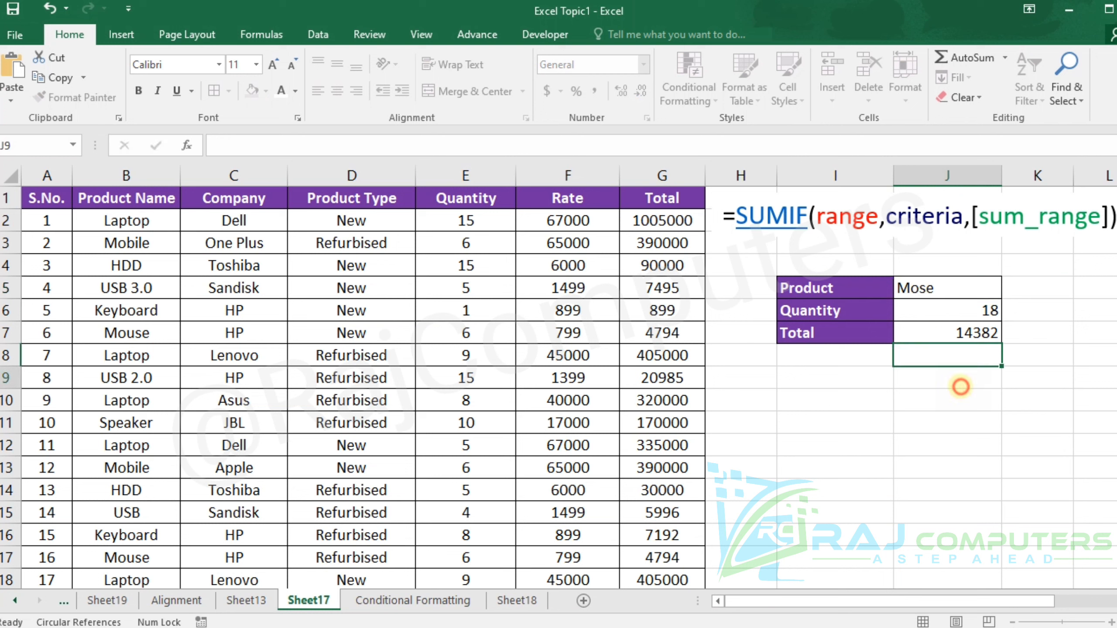
click(962, 384)
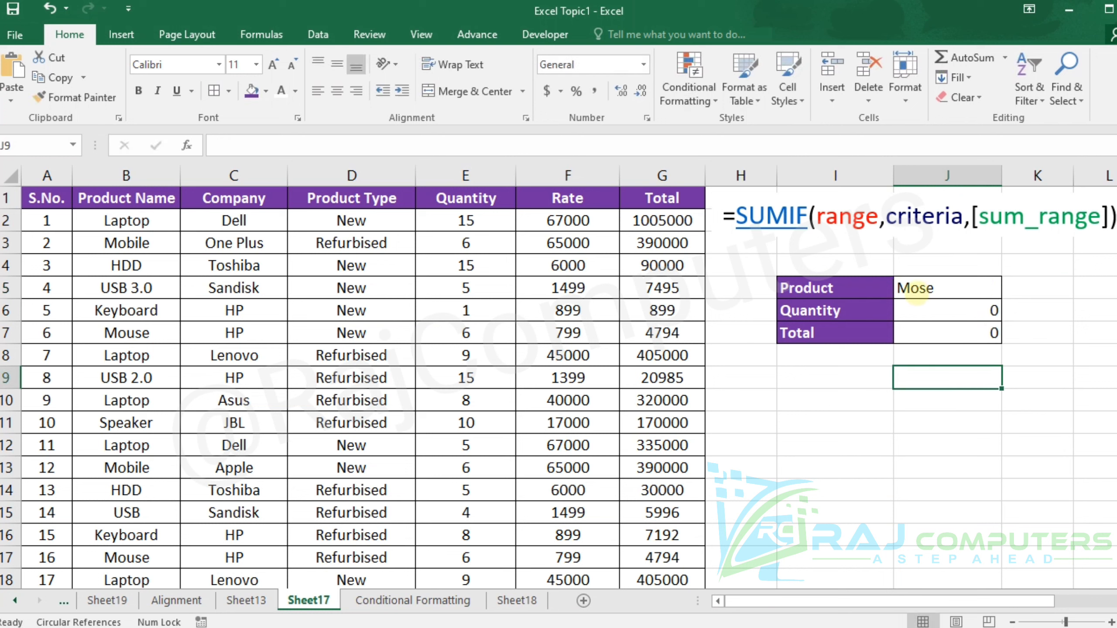
- Correct the spelling of the product in J5 to Mouse
double_click(918, 289)
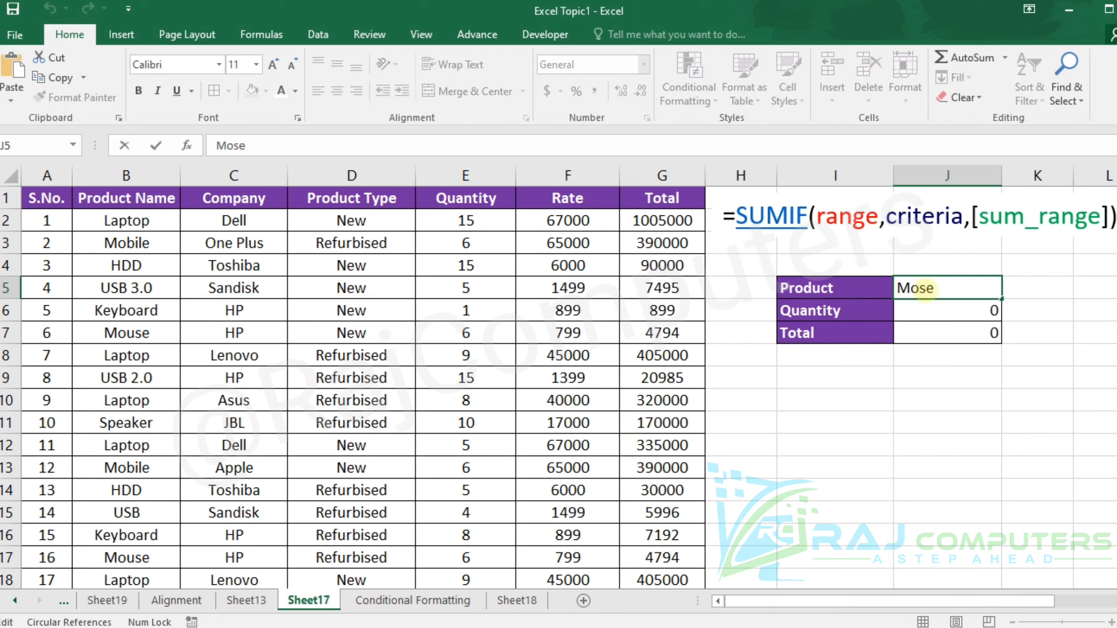
text(u)
click(958, 363)
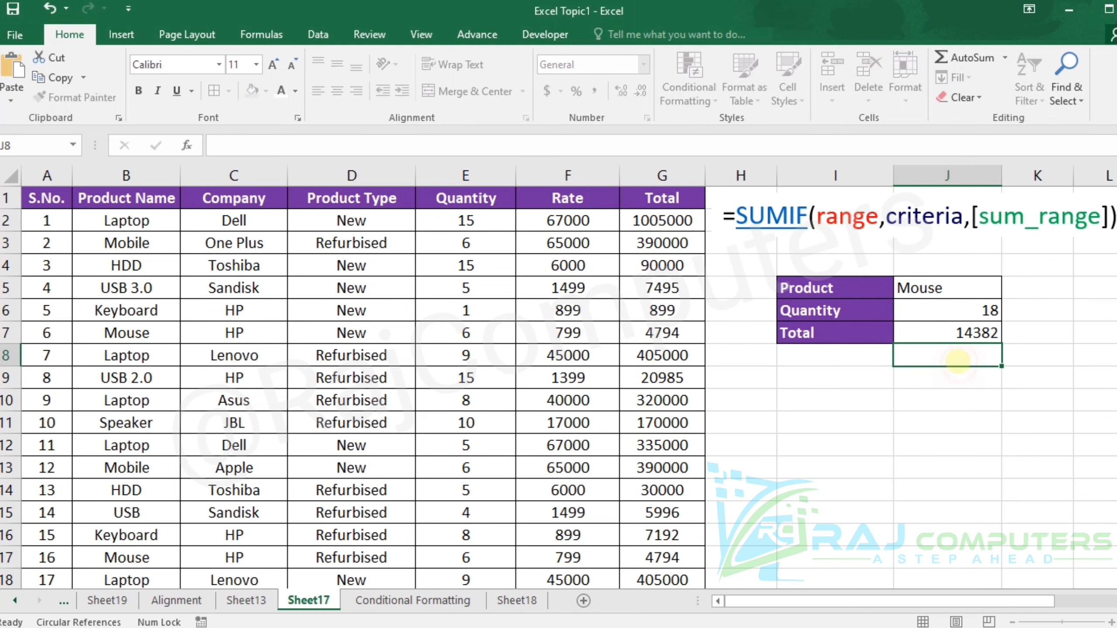